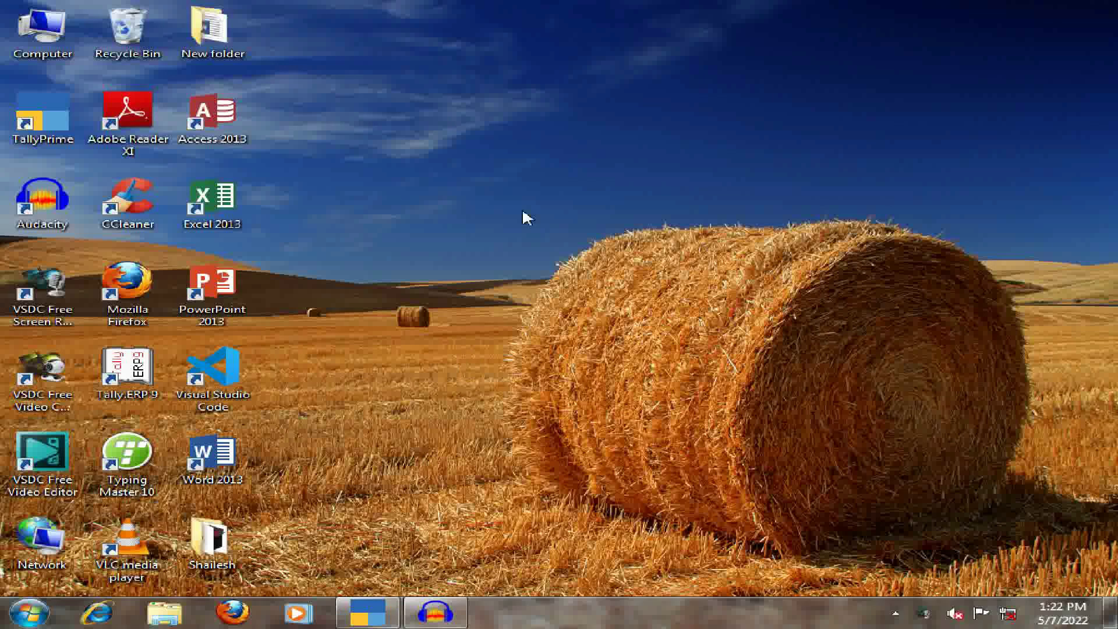
Switch to TallyPrime and open the creation form for a new ledger master.
click(367, 611)
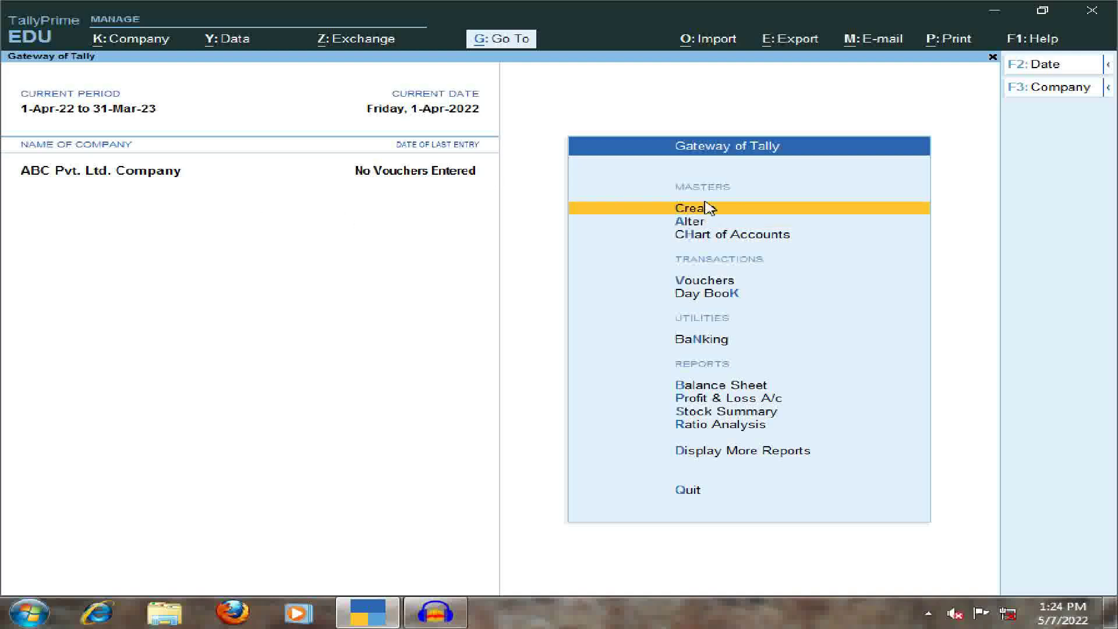
click(645, 218)
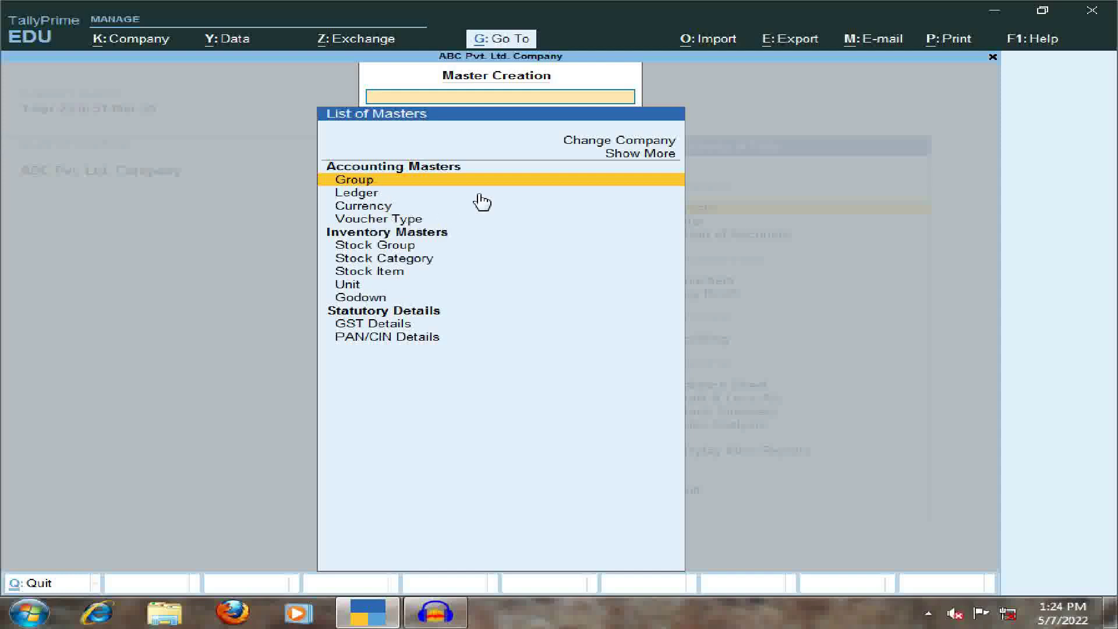
key(Down)
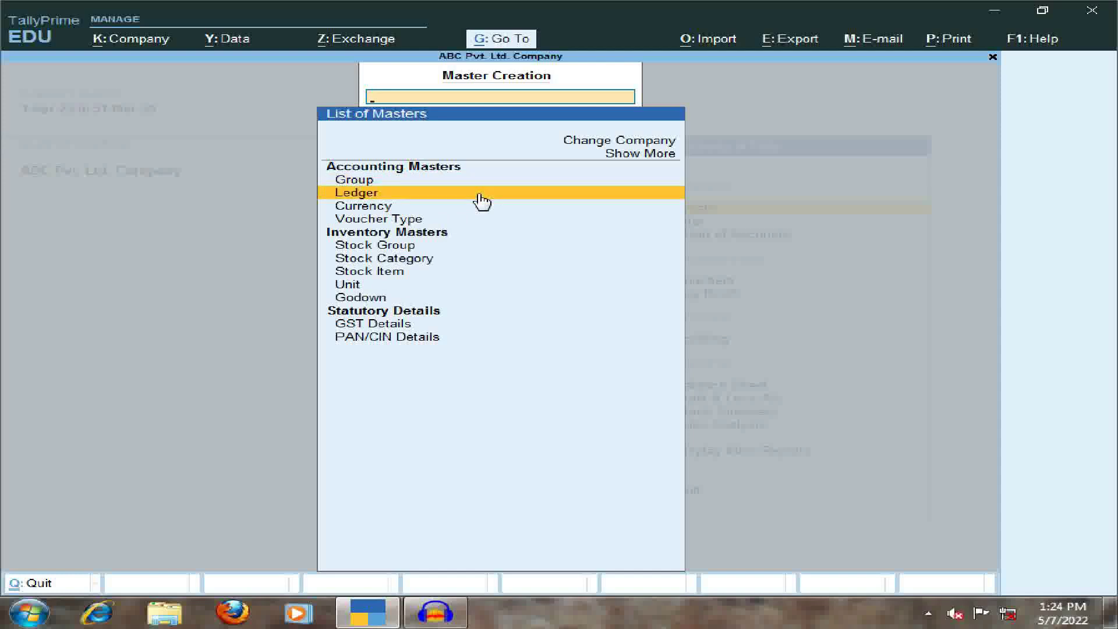
click(482, 201)
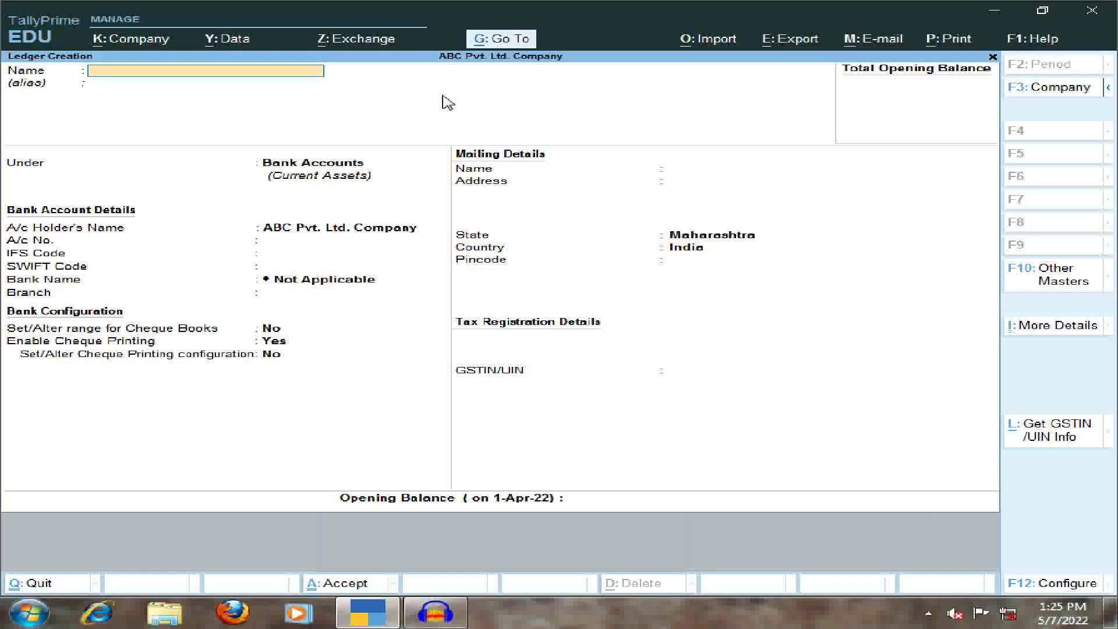
Name the new ledger XYZ Pvt. Ltd. Company and place it under the Sundry Creditors group.
text(XYZ Pvt. Ltd. Com)
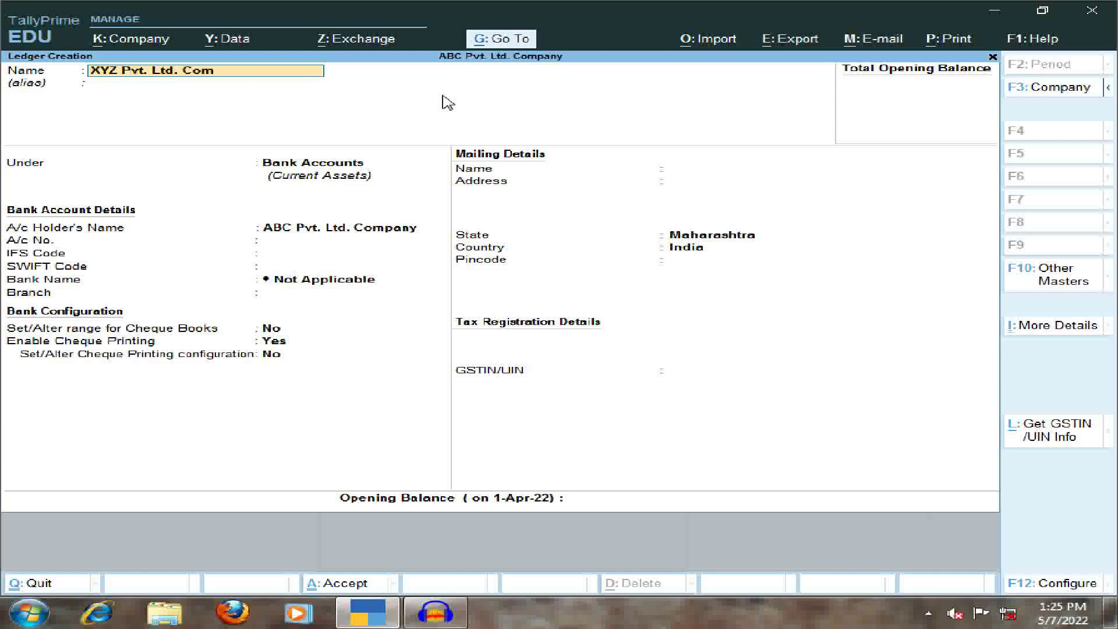
text(pany)
key(Return)
key(Return)
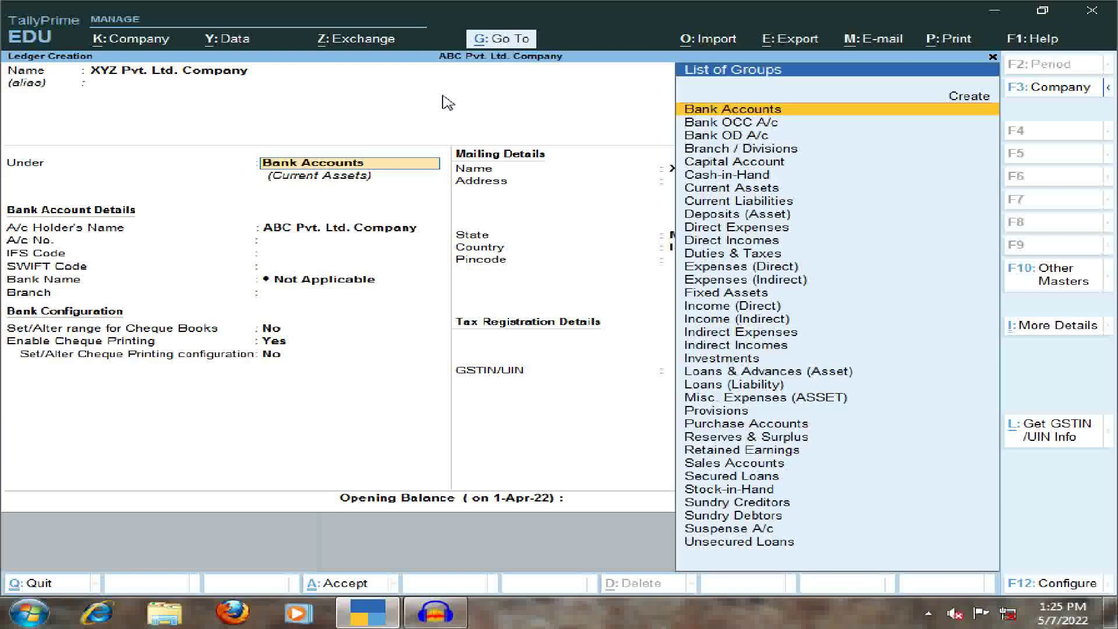
text(S)
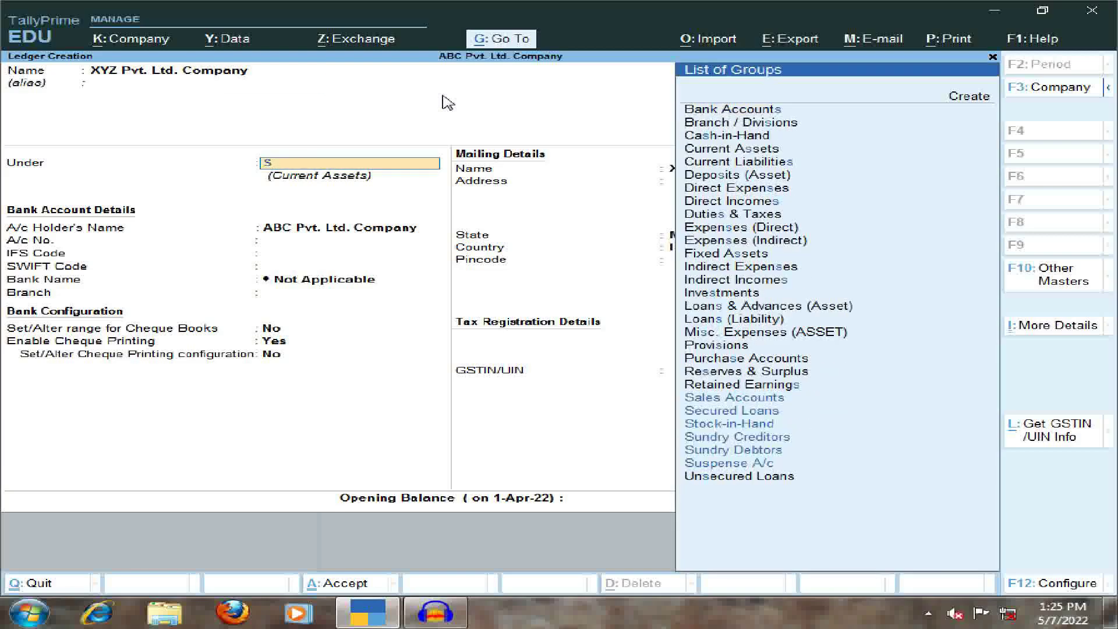
key(Down)
key(Down)
key(Down)
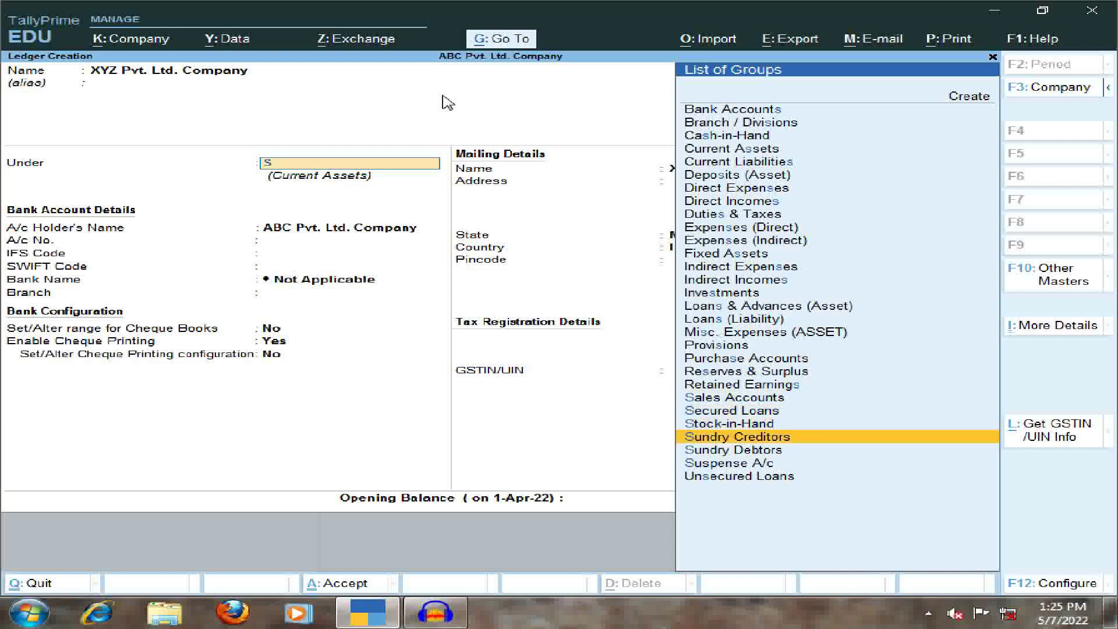
key(Return)
Keep bill-by-bill balances on and Maharashtra, India as the mailing location, leaving address and pincode blank and bank details at No.
key(Return)
key(Return)
key(Return)
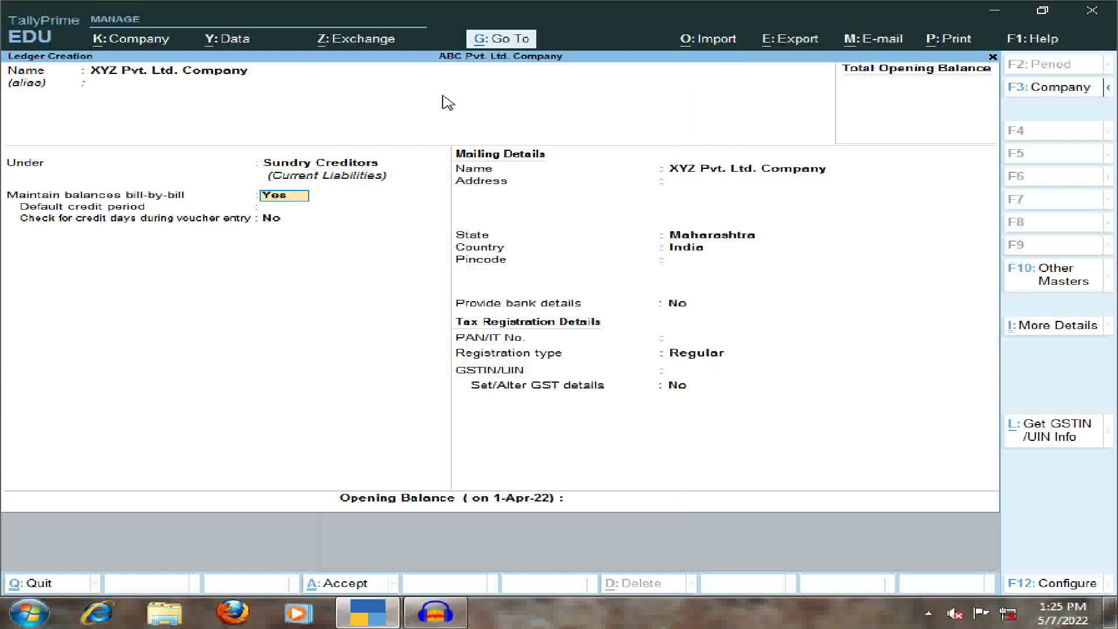
key(Return)
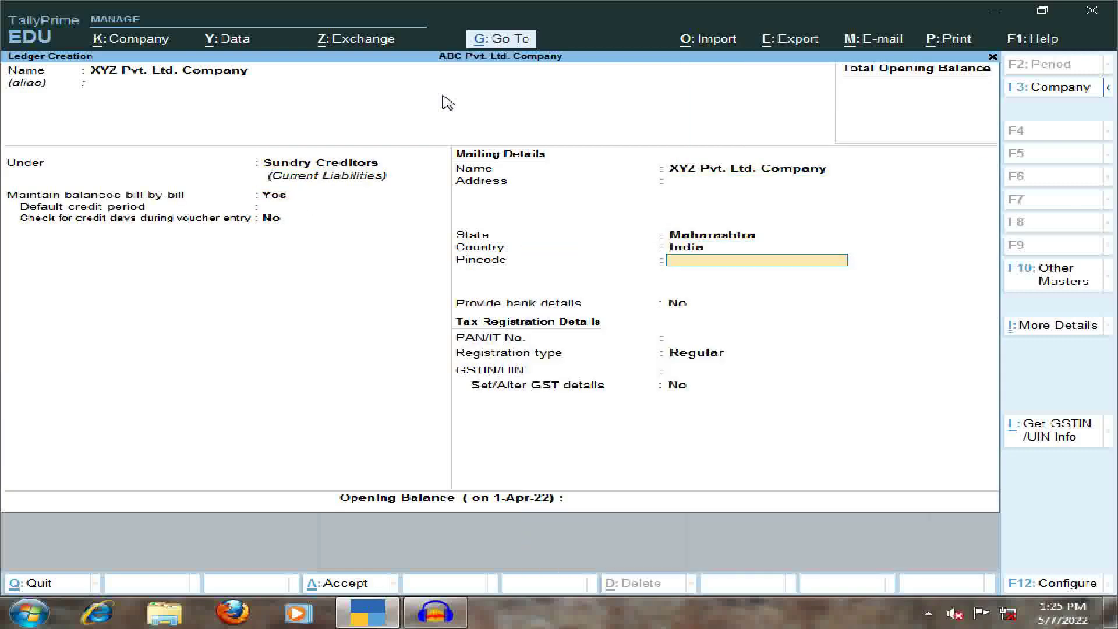
key(BackSpace)
key(BackSpace)
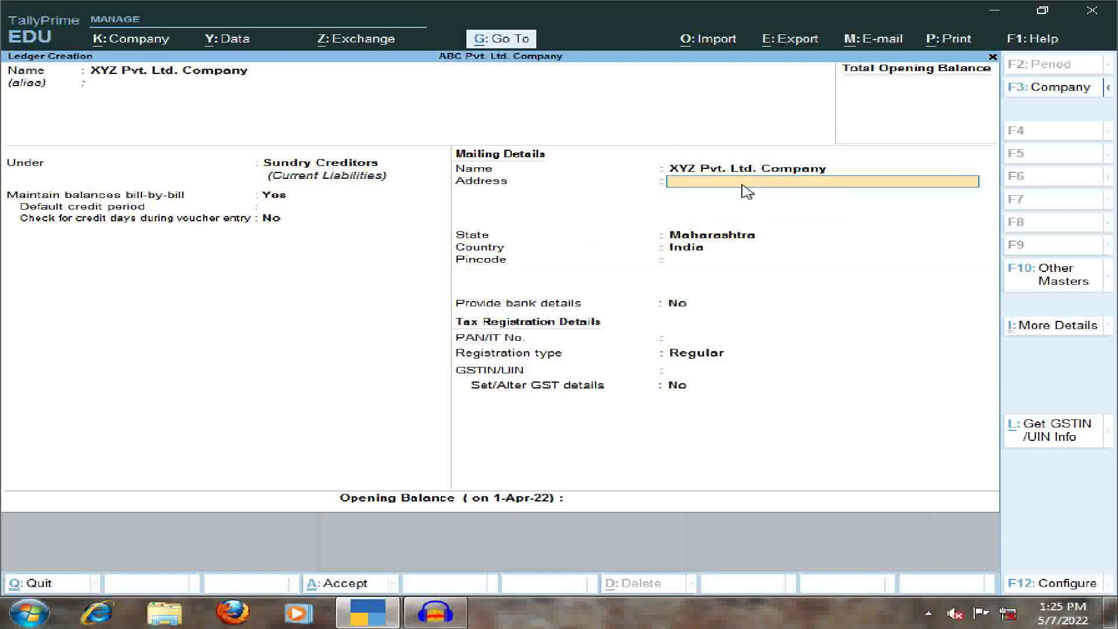
key(Return)
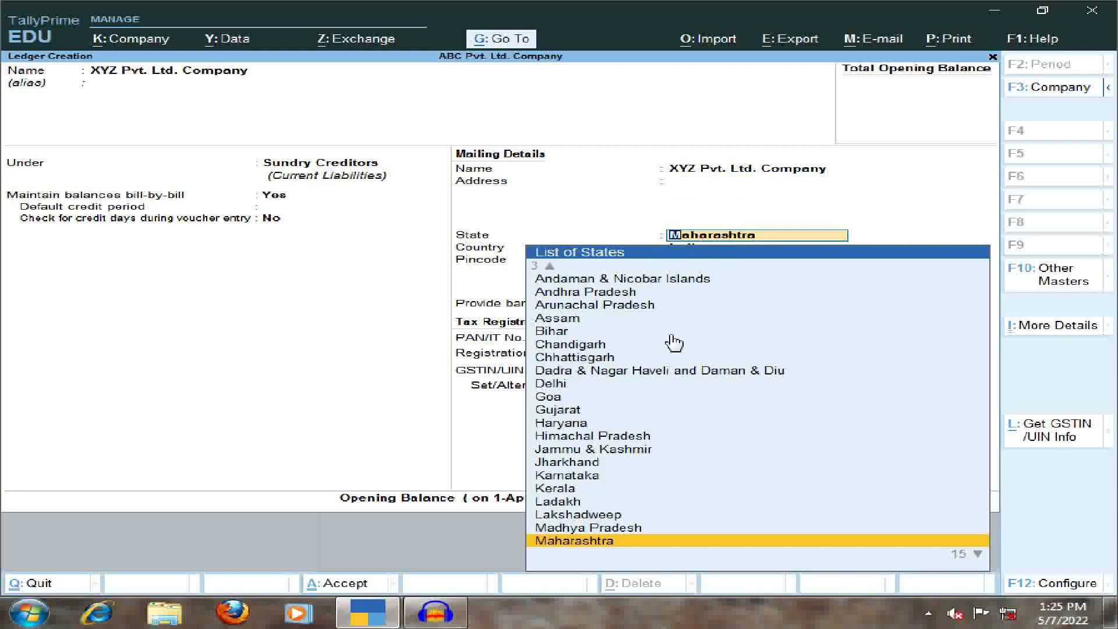
key(Return)
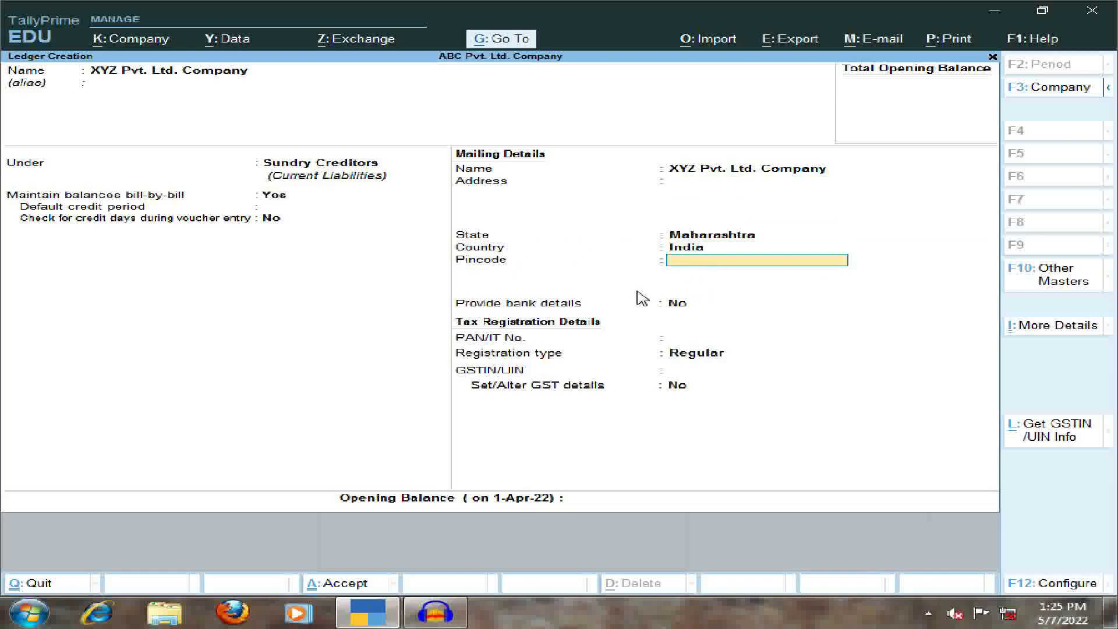
key(Return)
key(Return)
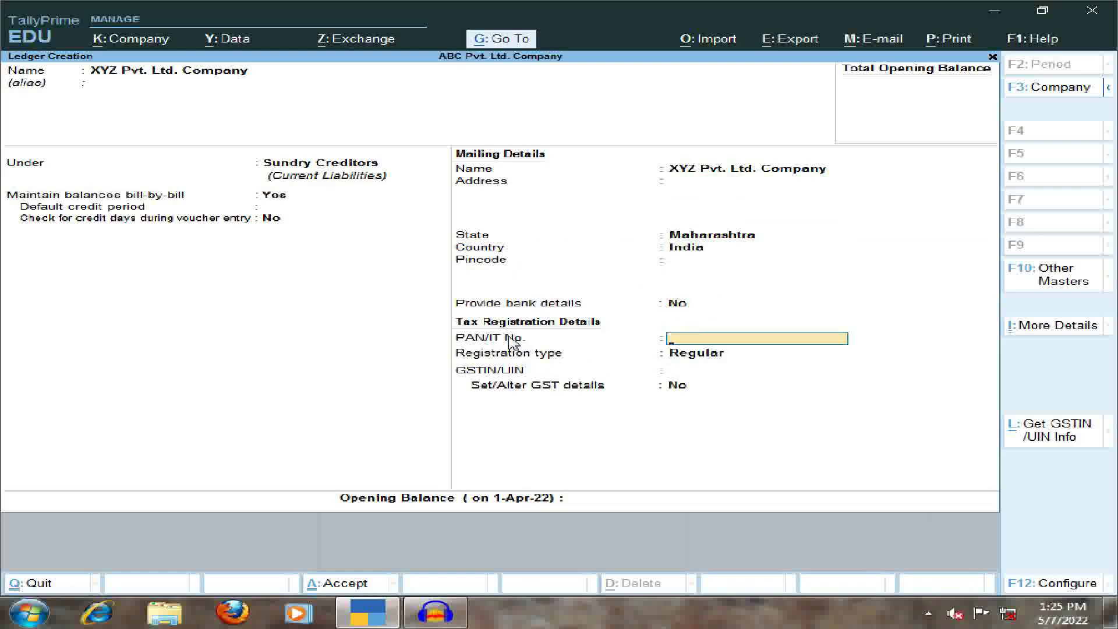
Keep the registration type Regular, leave PAN, GSTIN and opening balance blank, and save the supplier ledger.
key(Return)
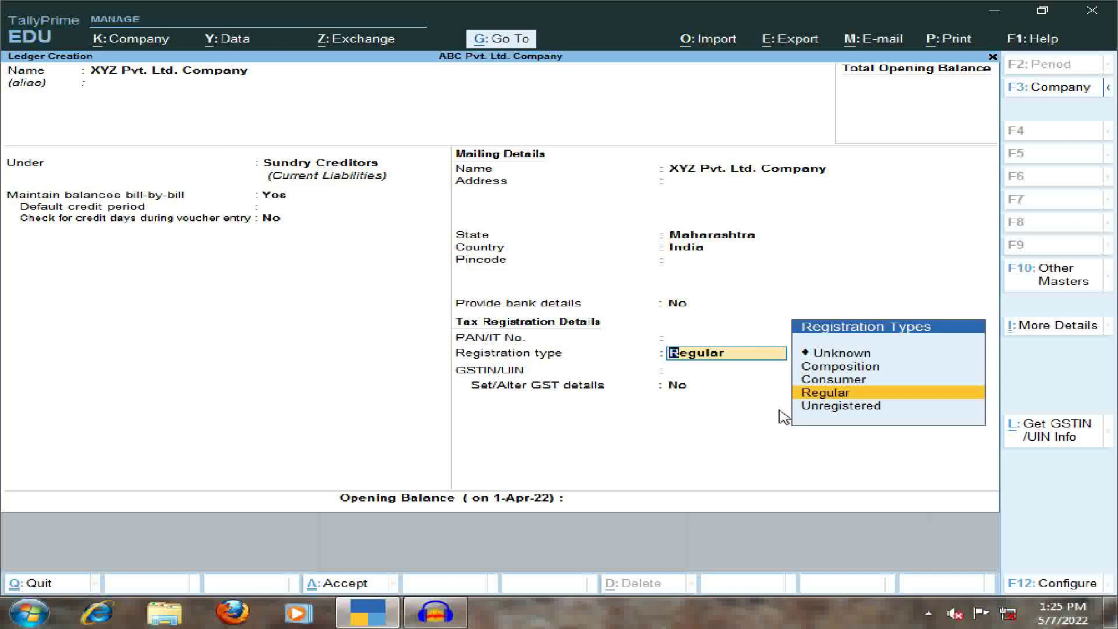
key(Return)
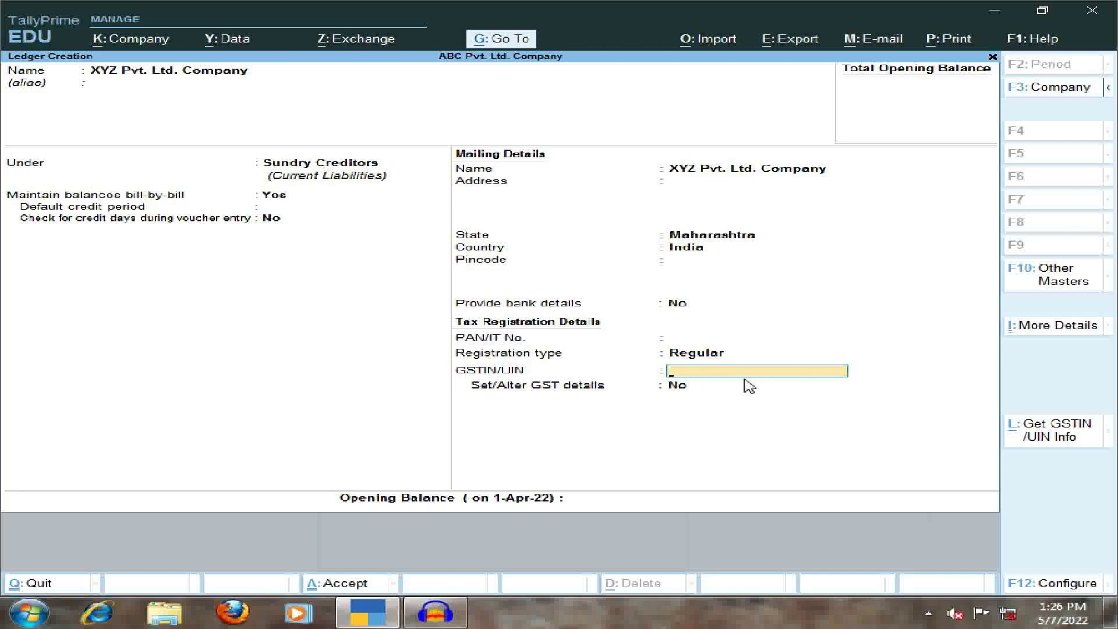
key(Return)
key(Return)
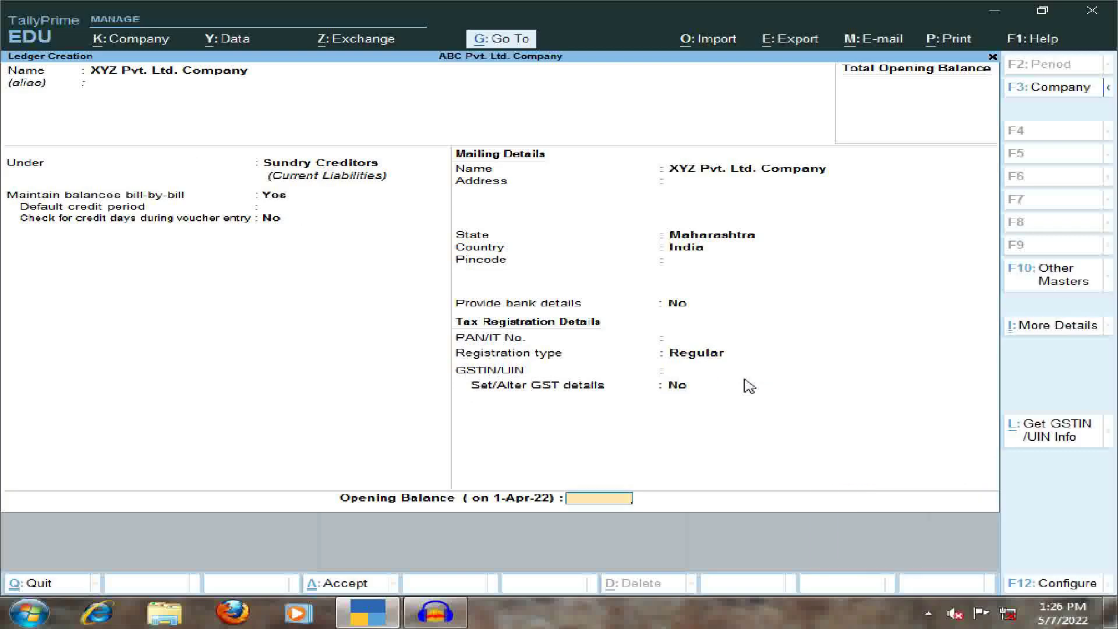
key(Return)
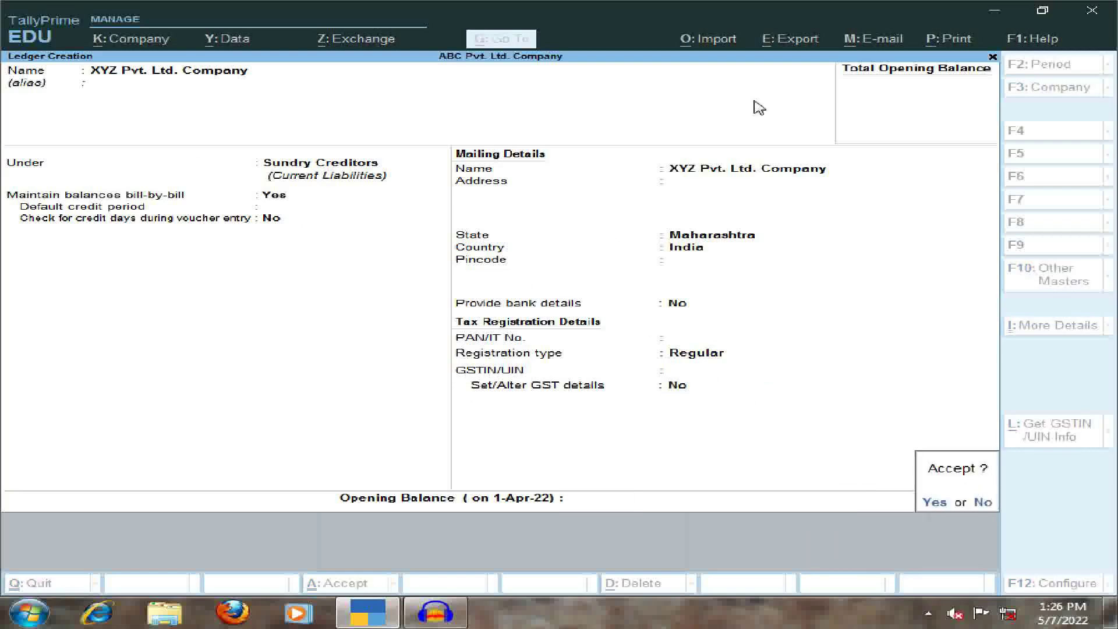
key(Return)
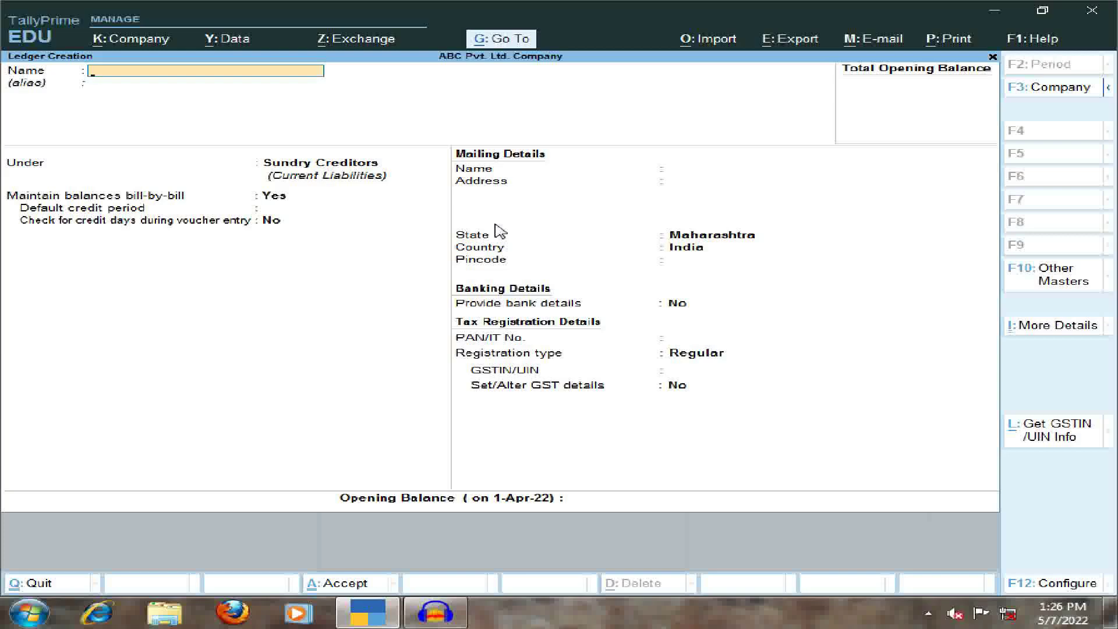
Start another ledger named Salary and place it under the Indirect Expenses group.
text(Salary)
key(Return)
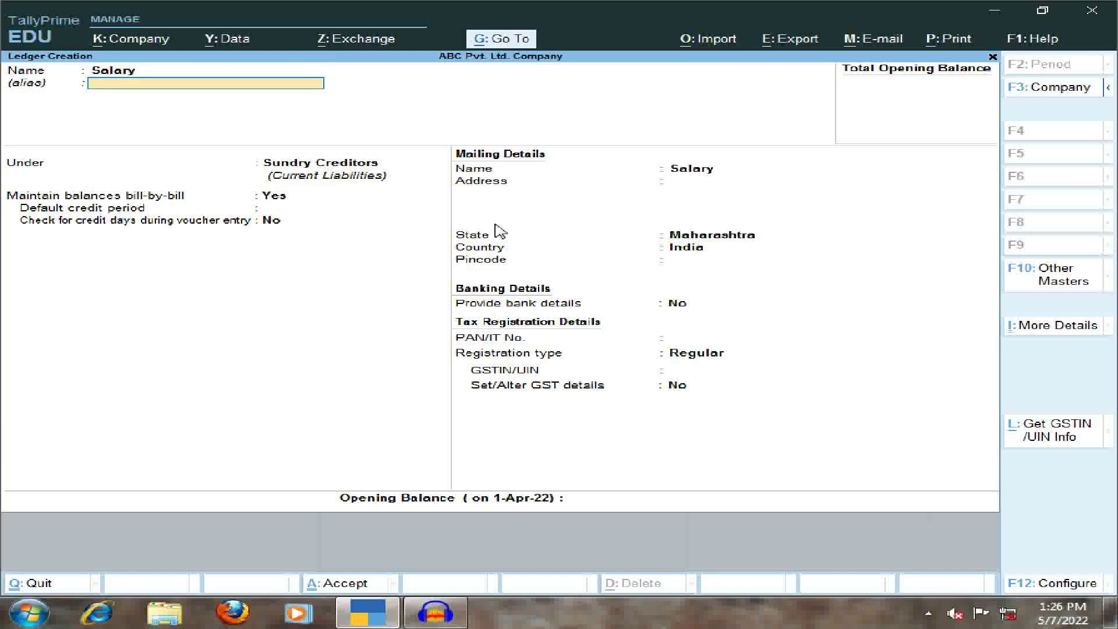
key(Return)
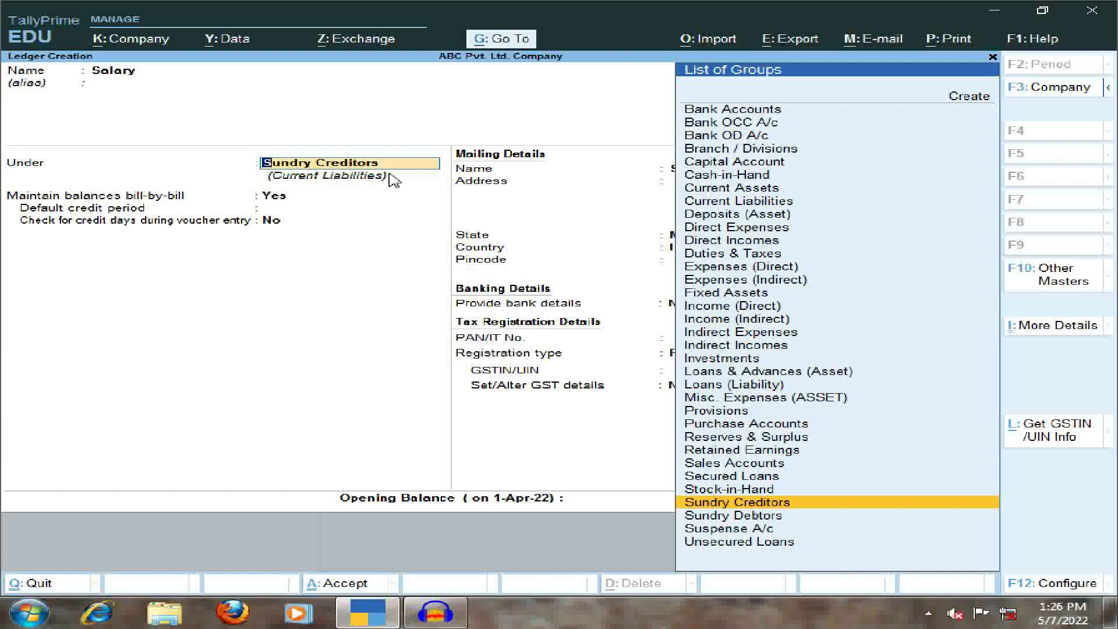
text(i)
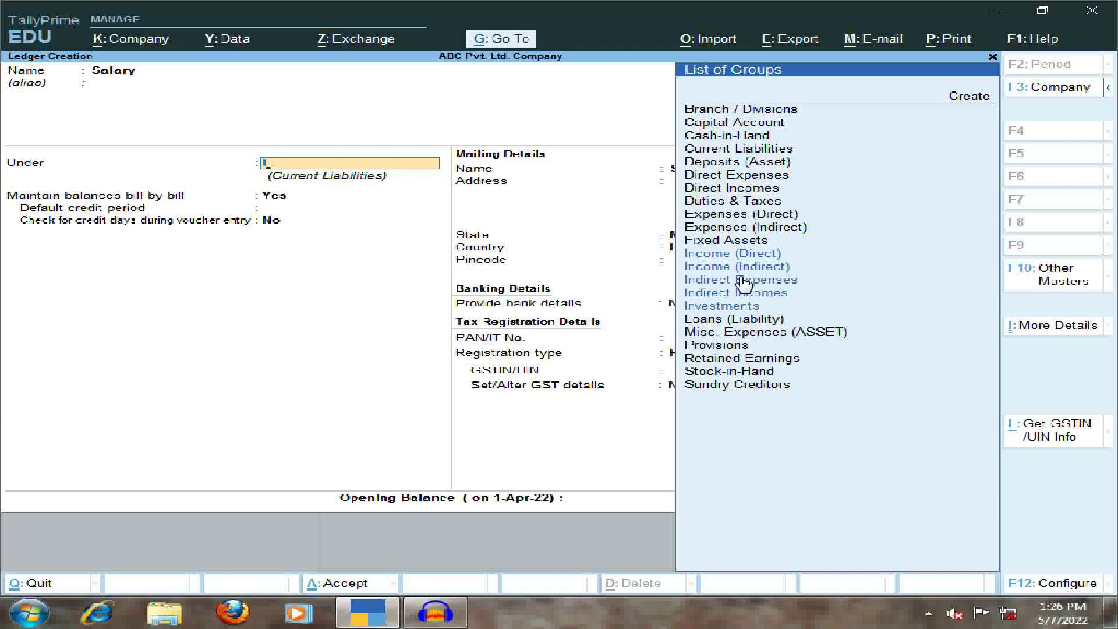
key(Down)
key(Down)
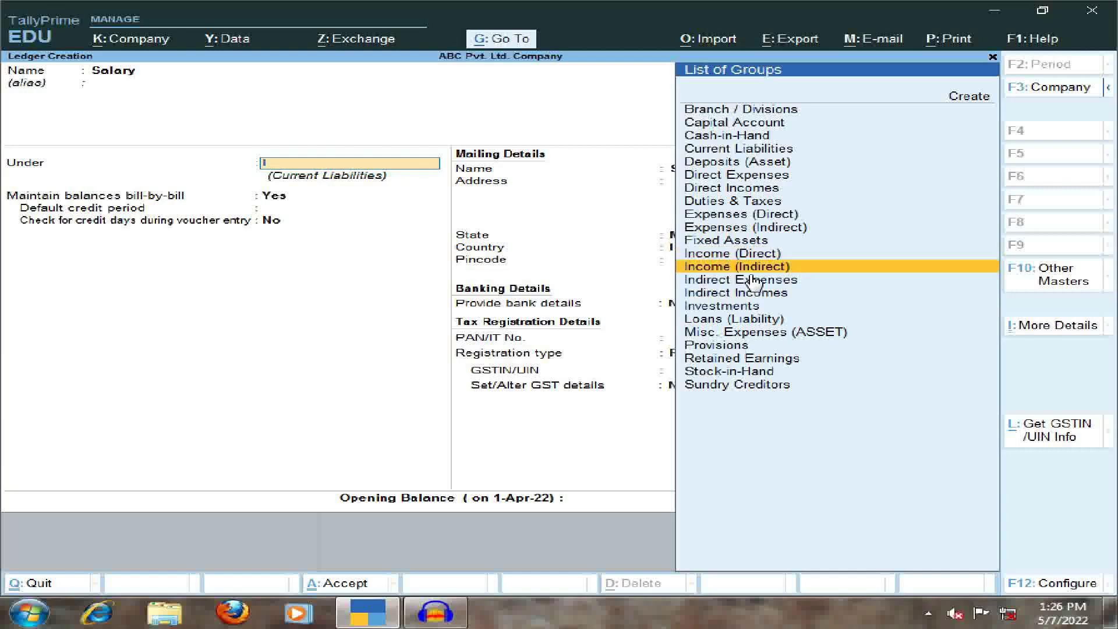
key(Down)
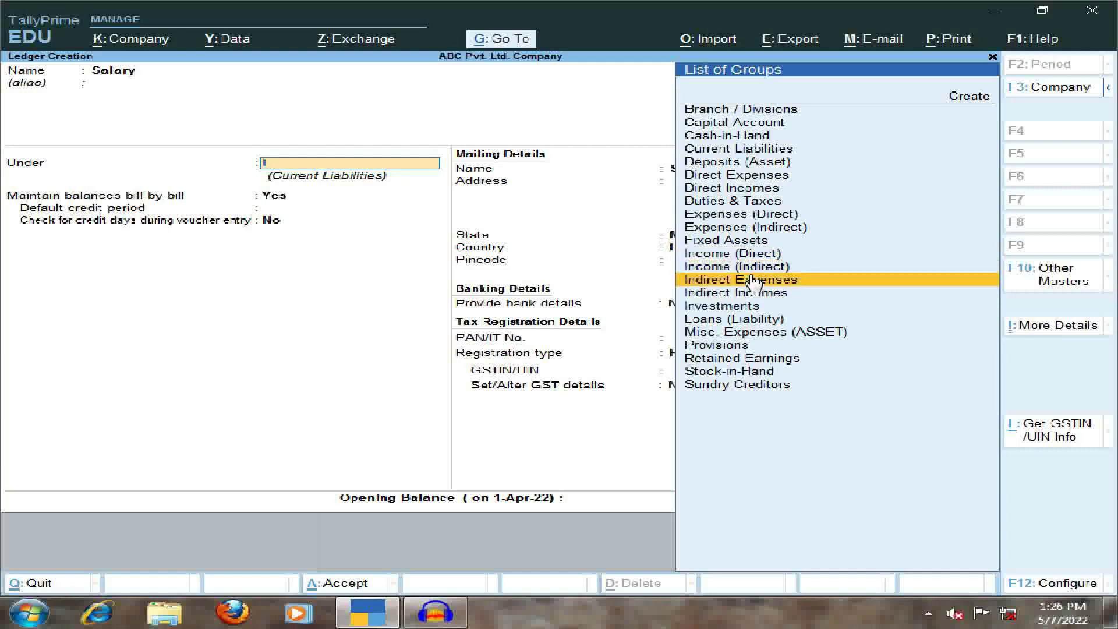
key(Return)
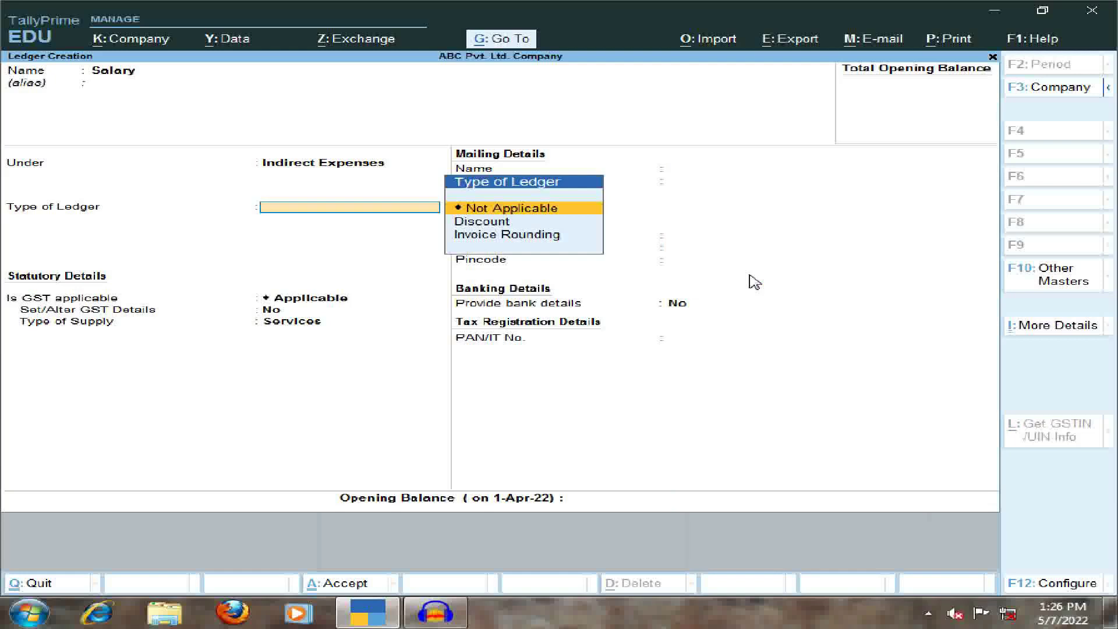
Set the Salary ledger's type to Not Applicable, save it with GST applicable, and leave ledger creation.
key(Return)
key(Return)
key(Return)
key(Up)
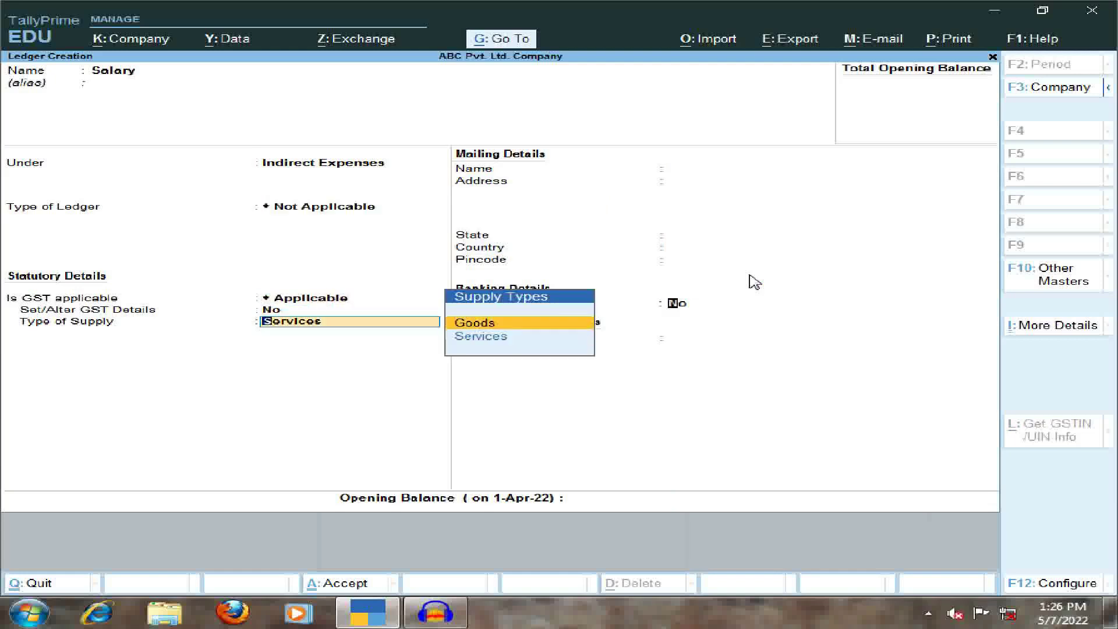
key(Return)
key(Return)
key(Return)
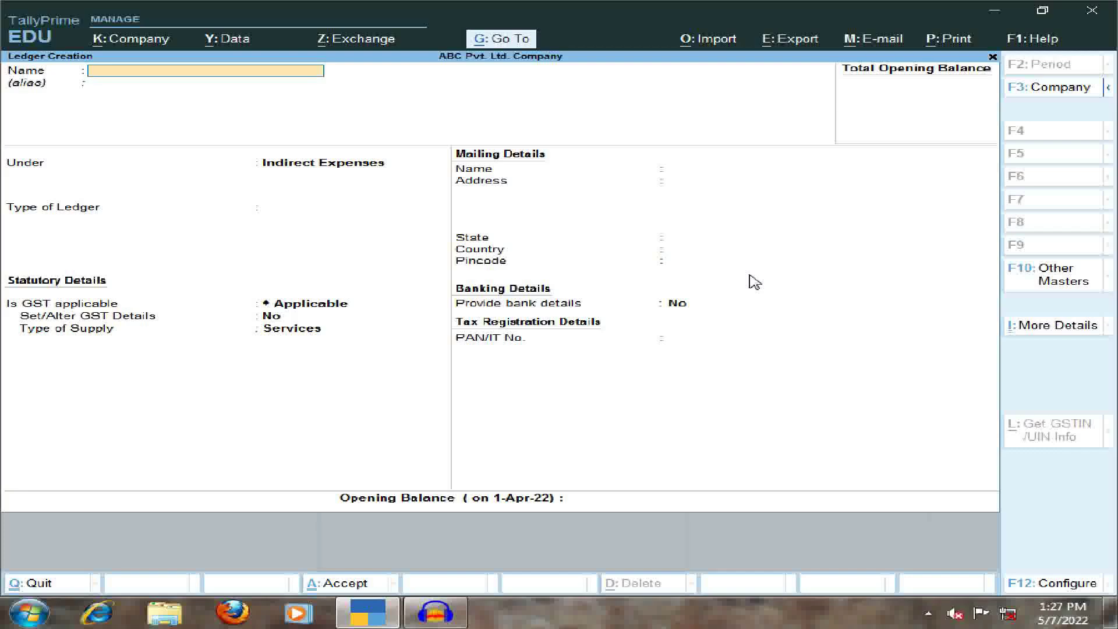
key(Escape)
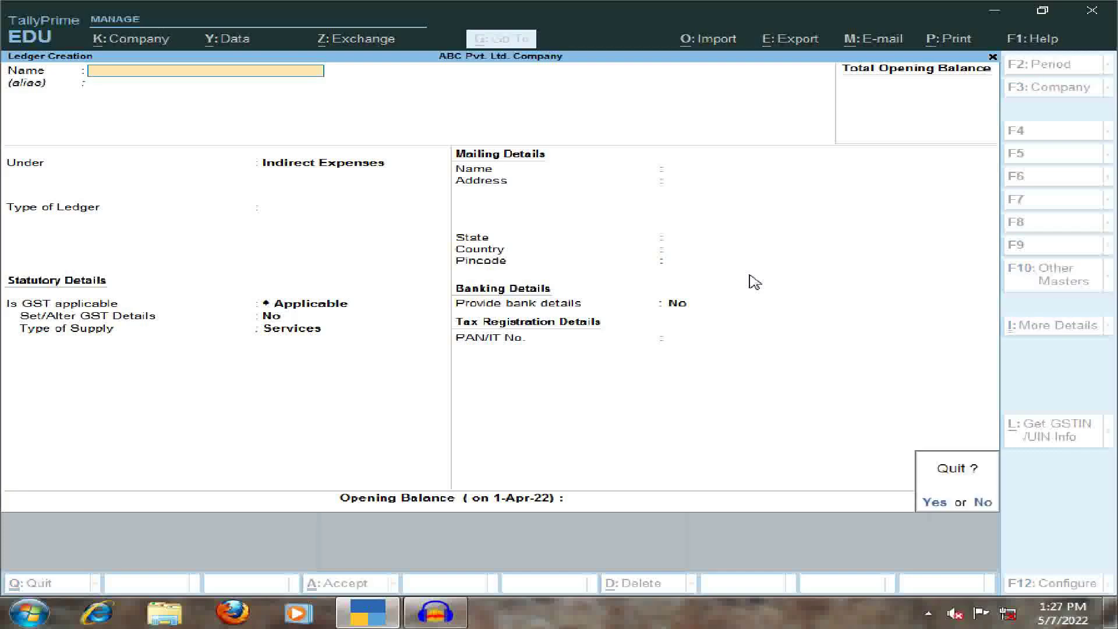
key(Return)
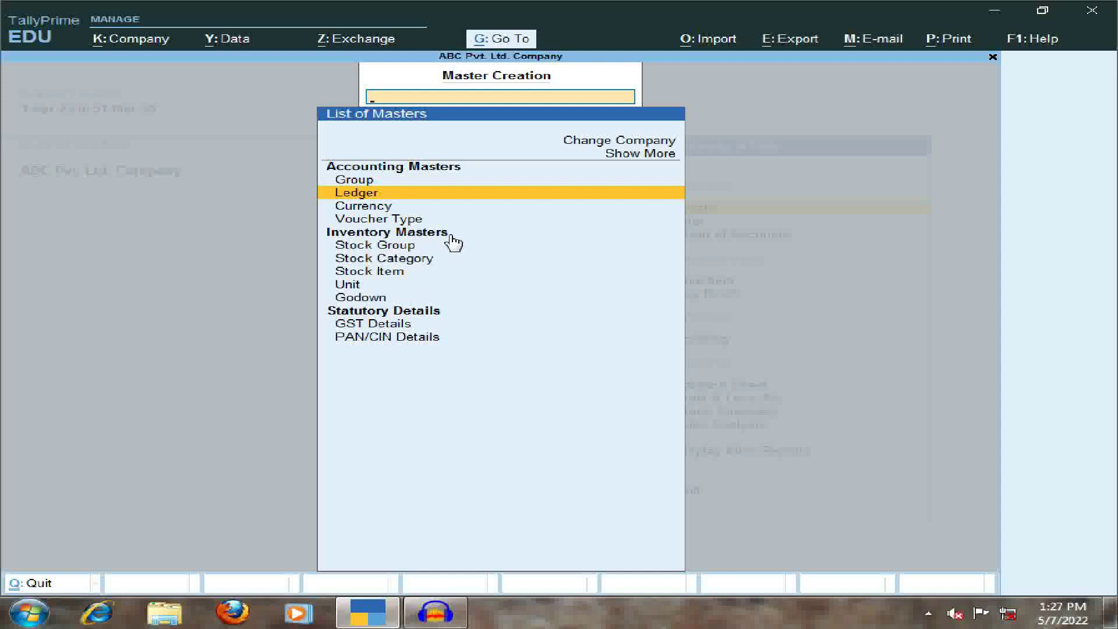
Look through the inventory master types available for creation, including Stock Group, Stock Category, Stock Item and Unit.
key(Down)
key(Down)
key(Down)
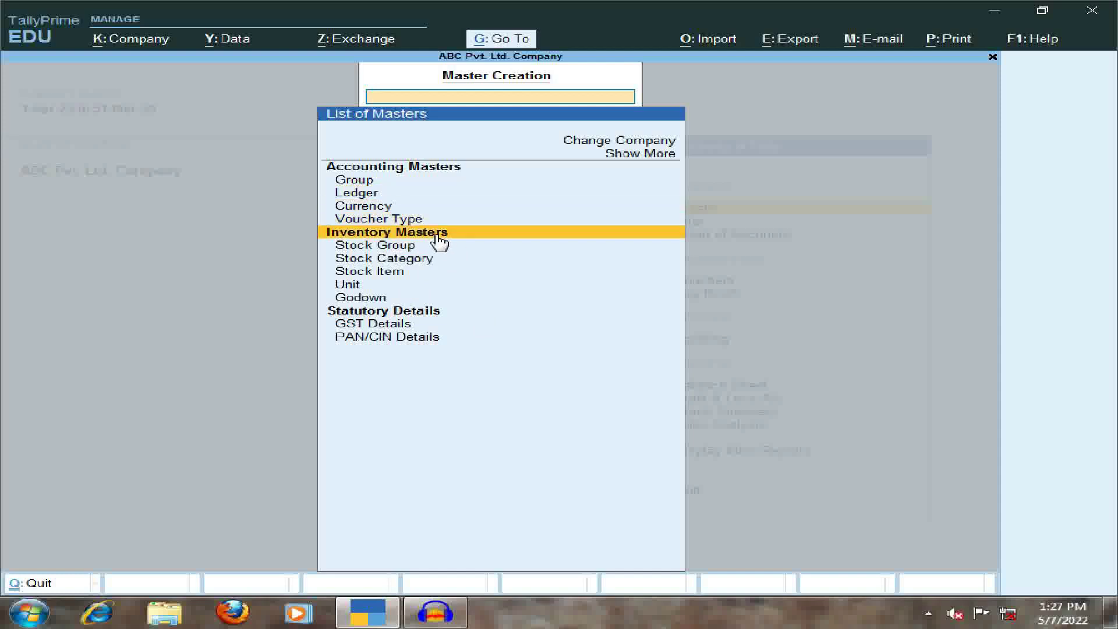
key(Down)
key(Down)
key(Up)
key(Up)
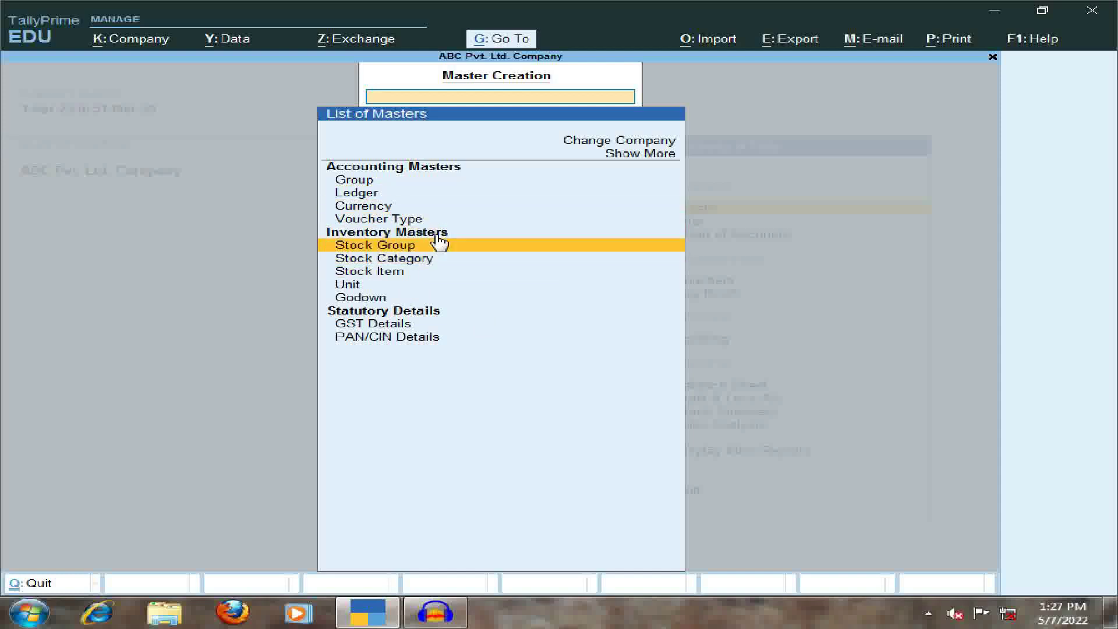
key(Down)
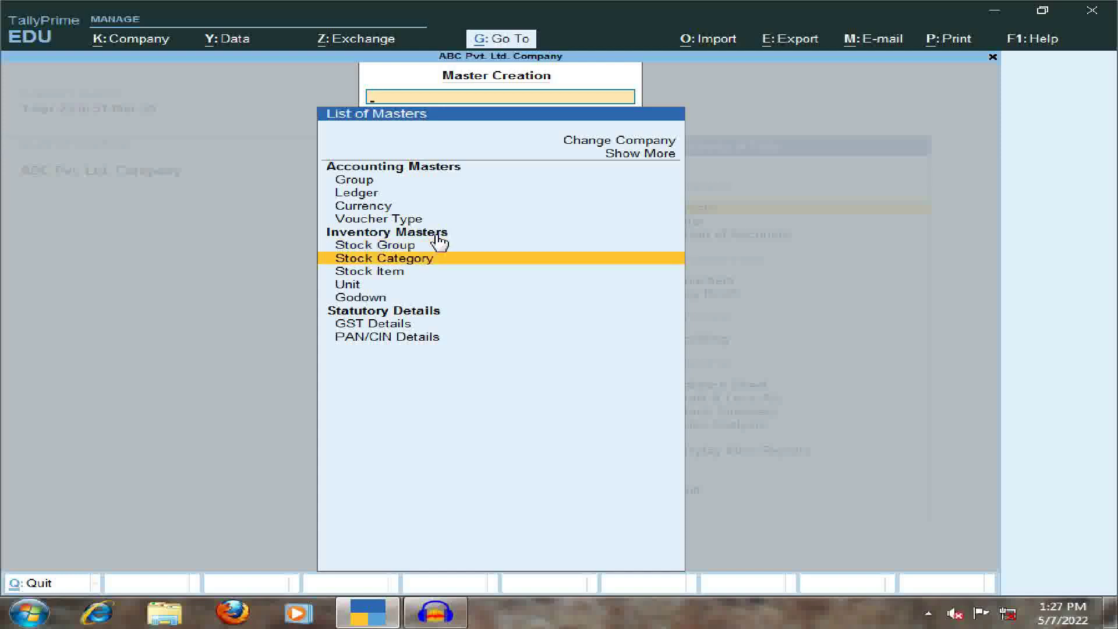
key(Down)
key(Down)
key(Down)
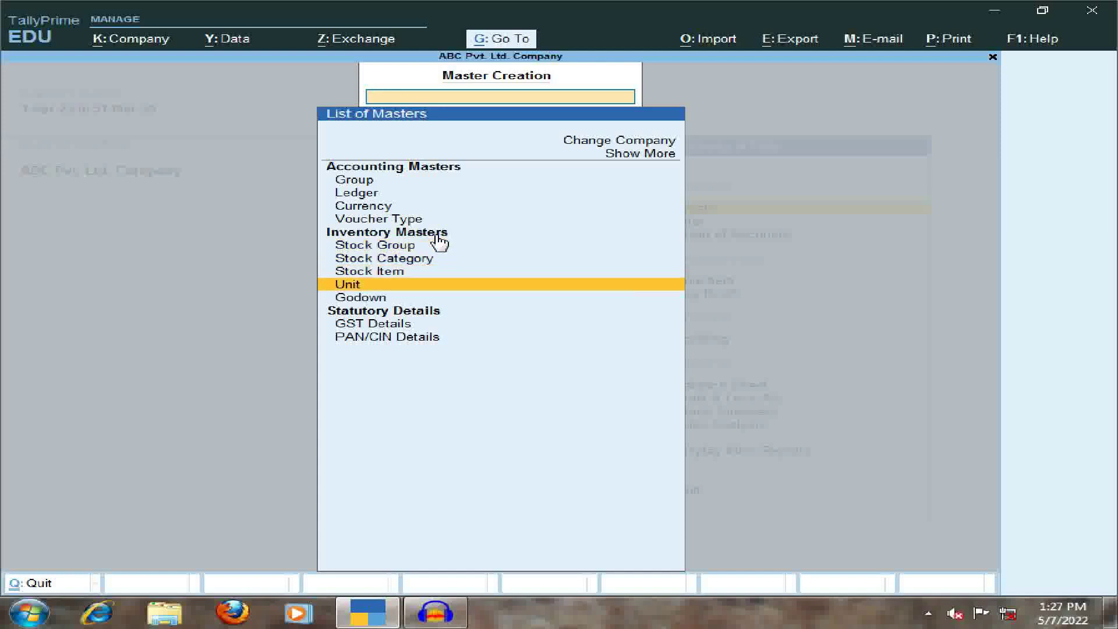
key(Up)
key(Up)
key(Up)
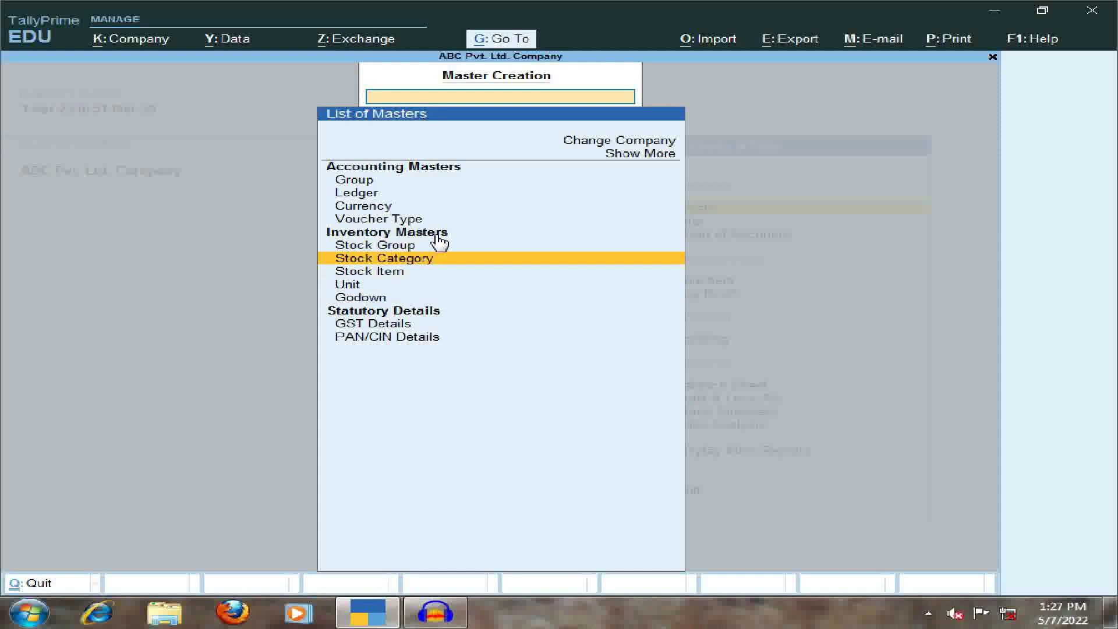
key(Down)
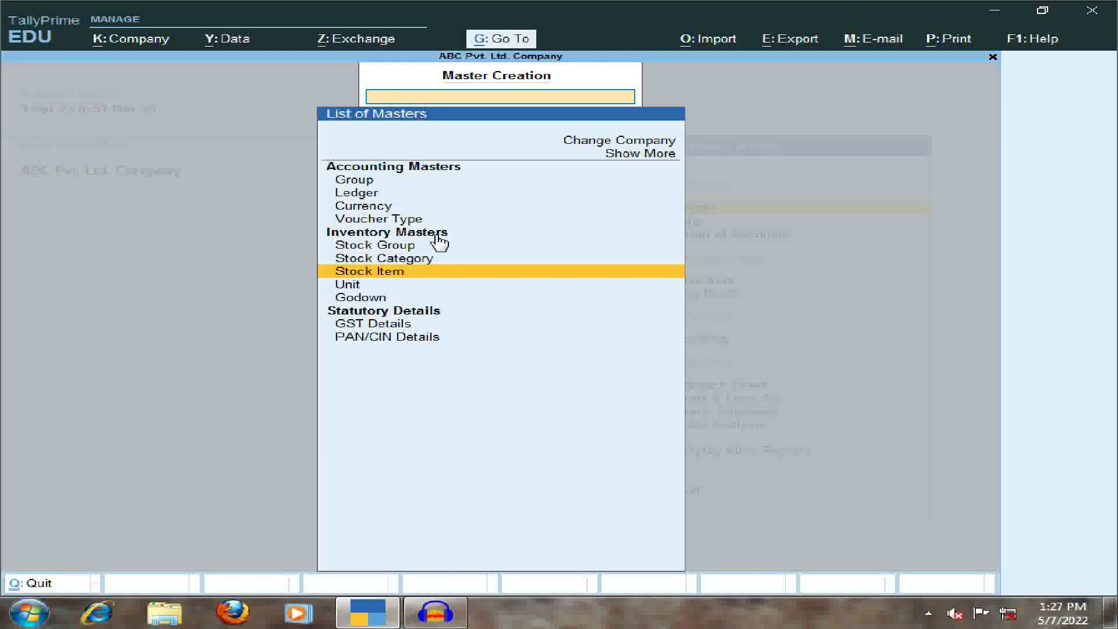
Review the inventory masters that can be created, comparing Stock Group, Stock Category, Stock Item, Unit and Godown.
key(Up)
key(Up)
key(Down)
key(Down)
key(Up)
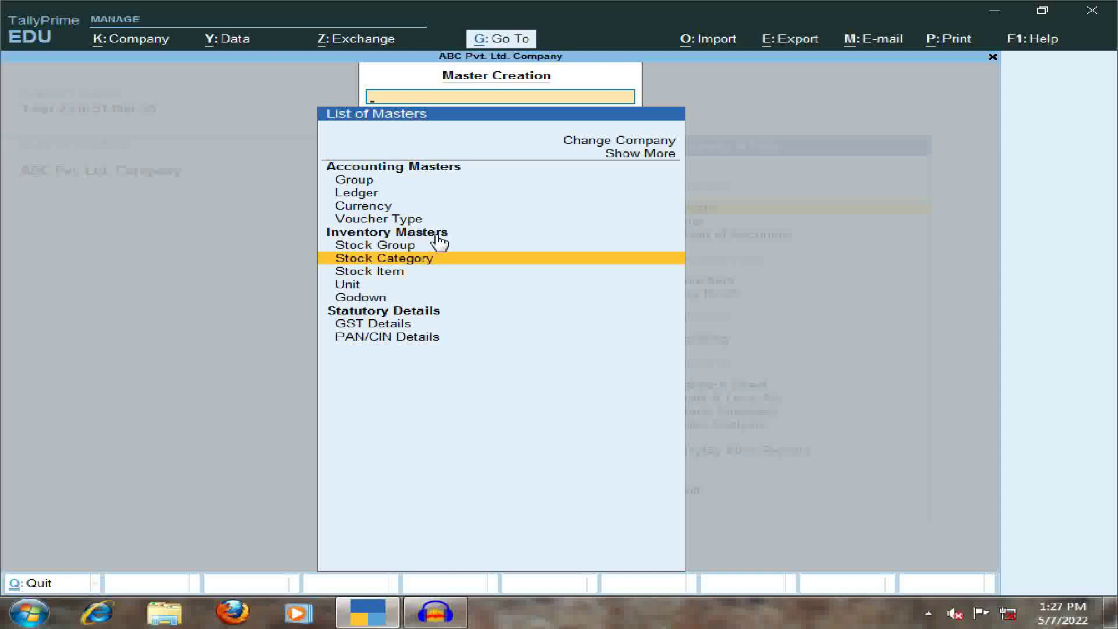
key(Down)
key(Down)
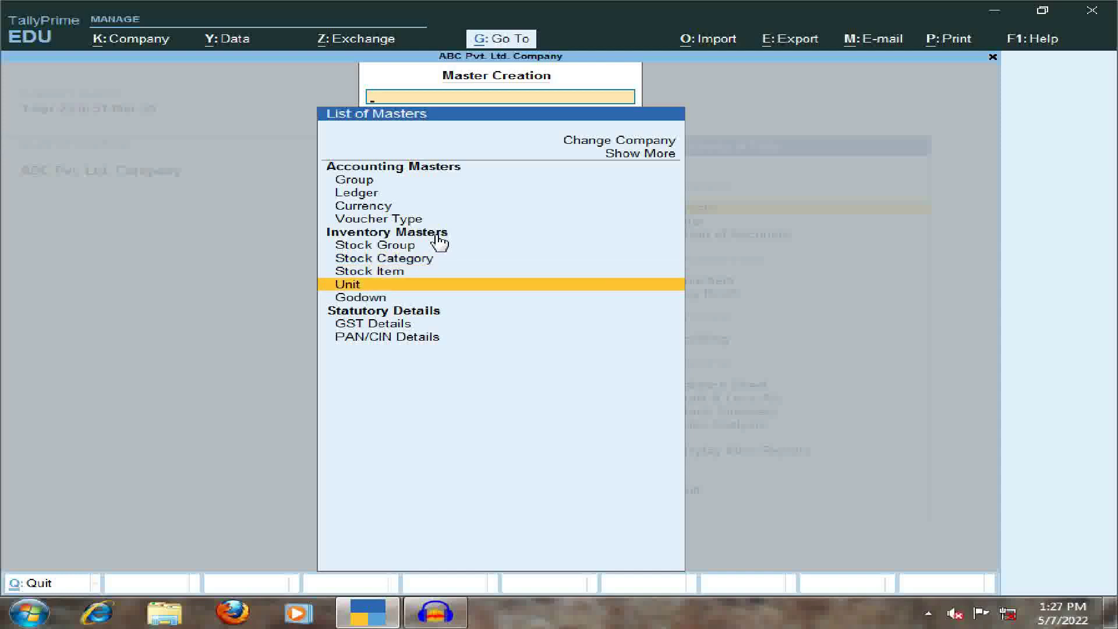
key(Down)
key(Up)
key(Up)
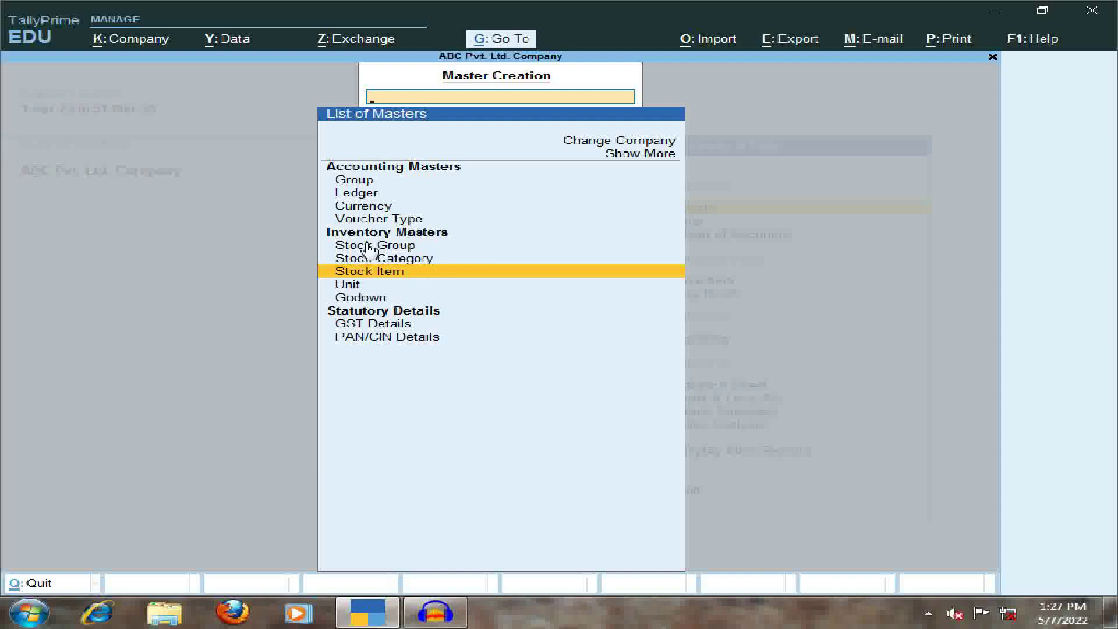
key(Up)
key(Up)
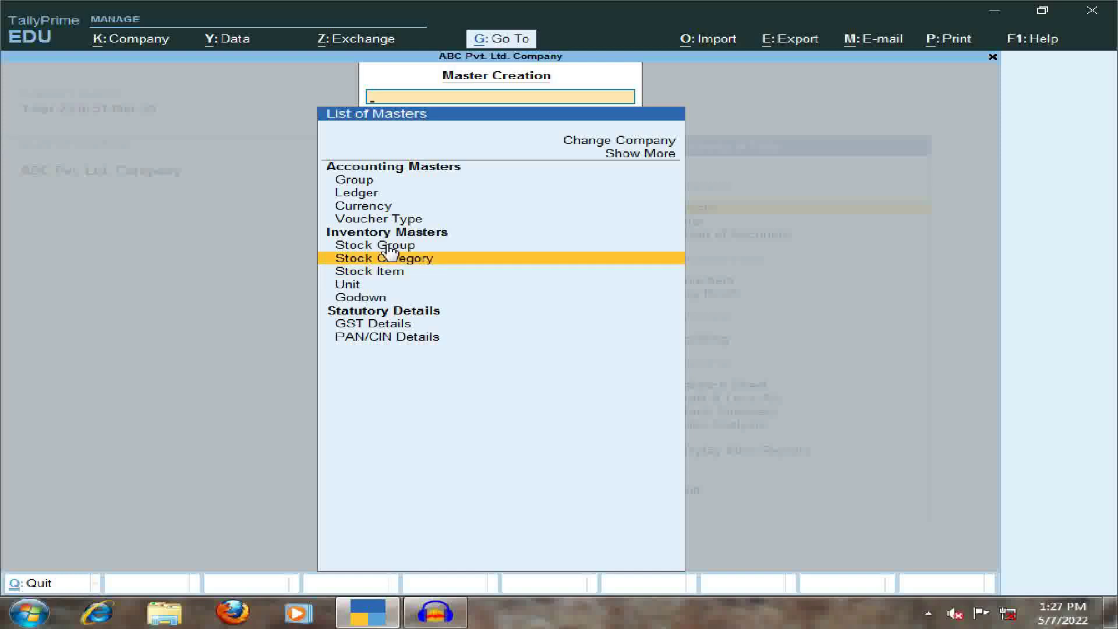
key(Down)
key(Down)
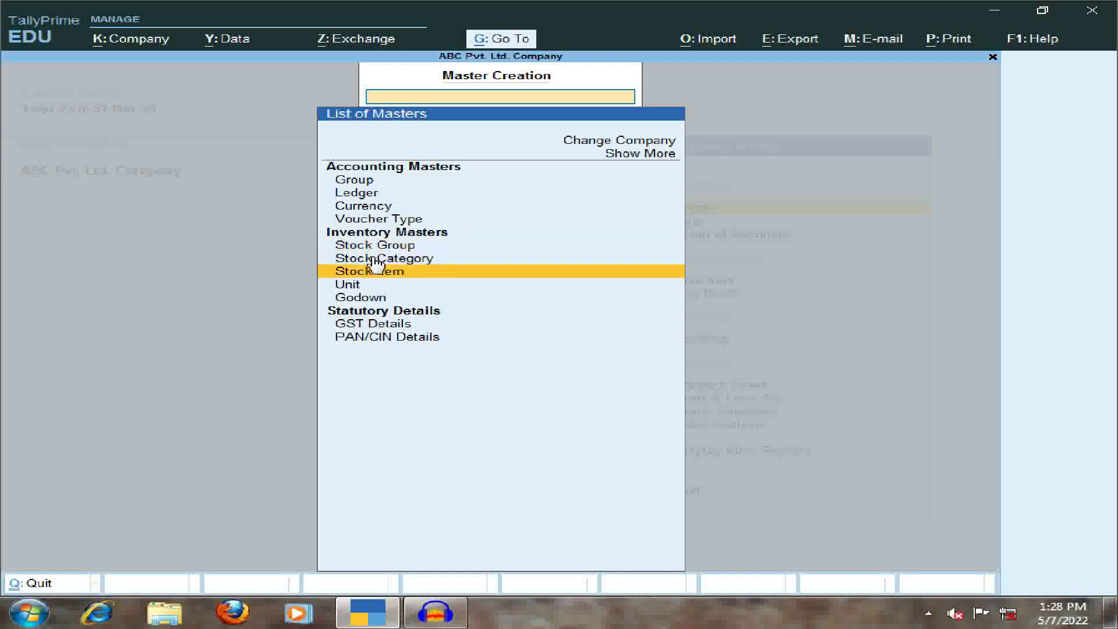
click(426, 257)
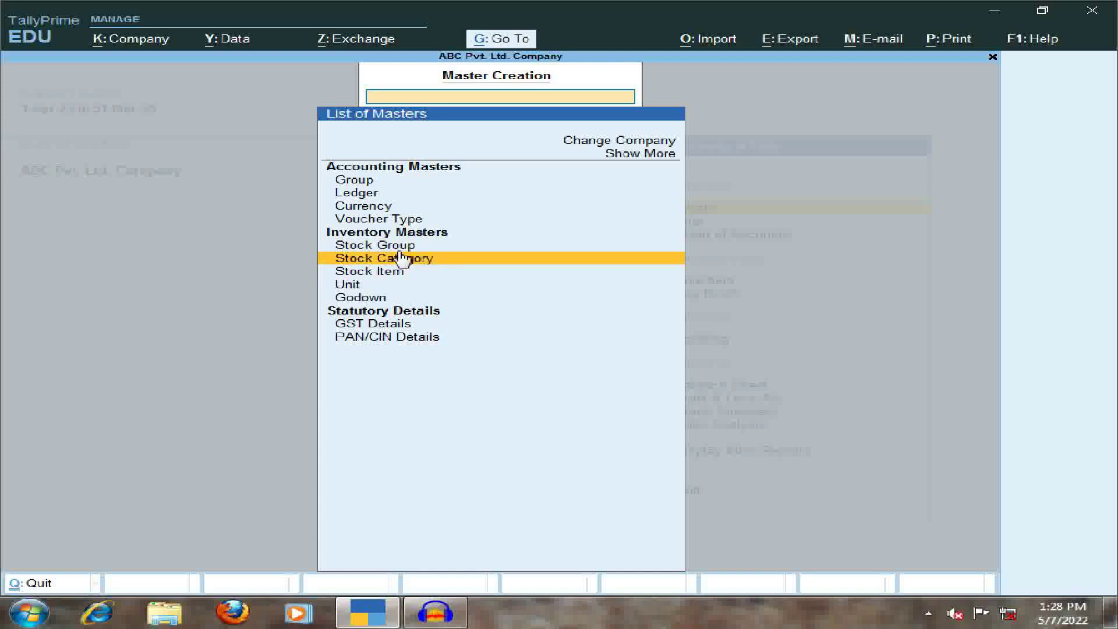
click(386, 268)
key(Down)
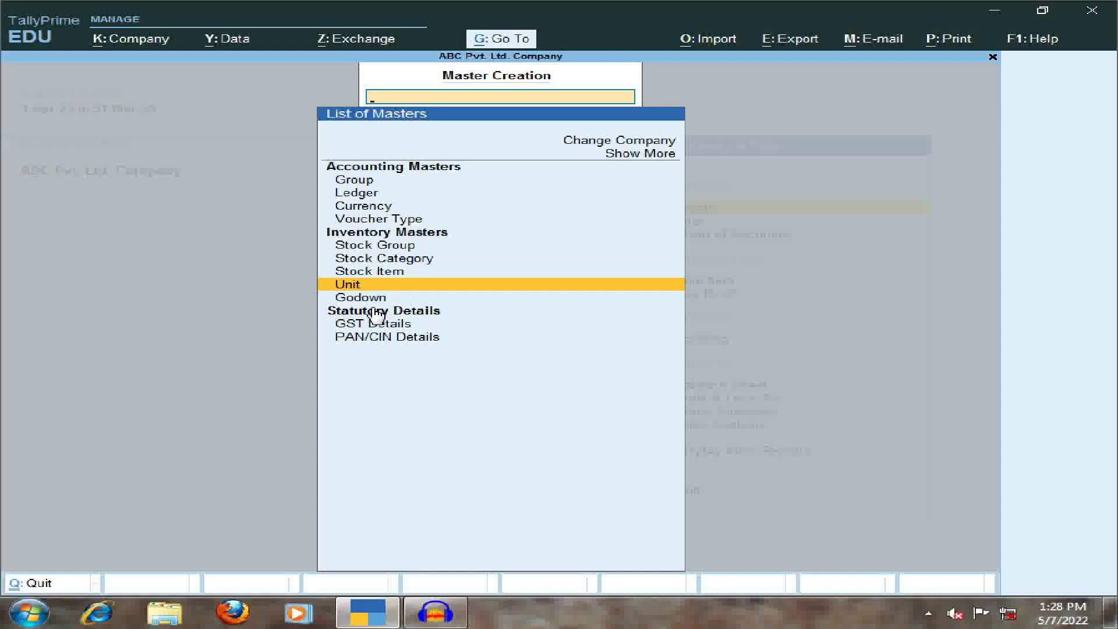
key(Down)
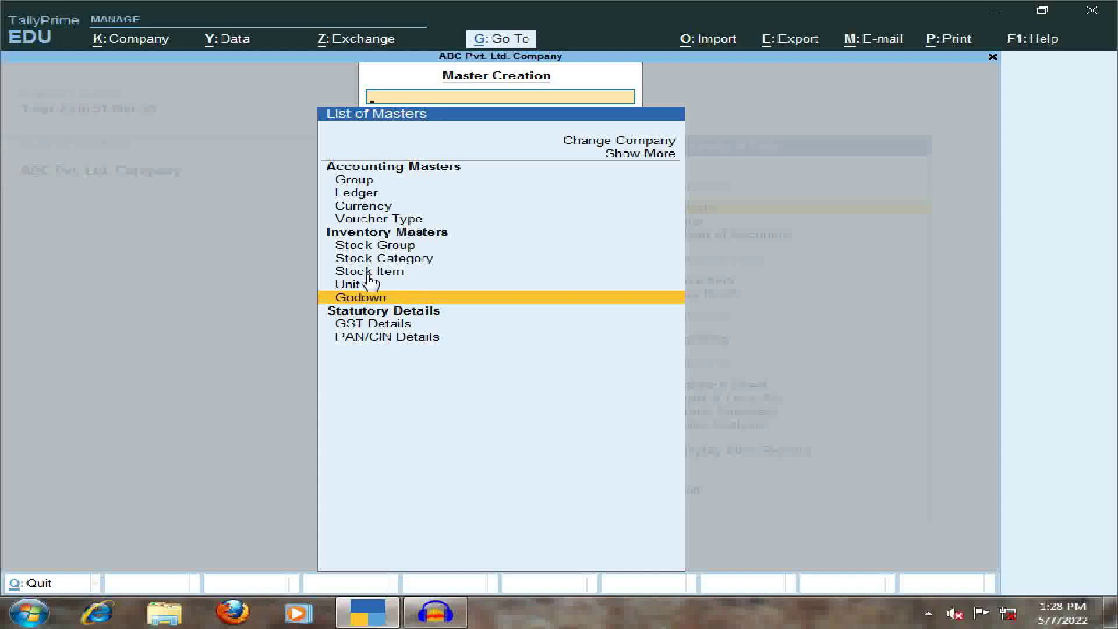
key(Up)
key(Up)
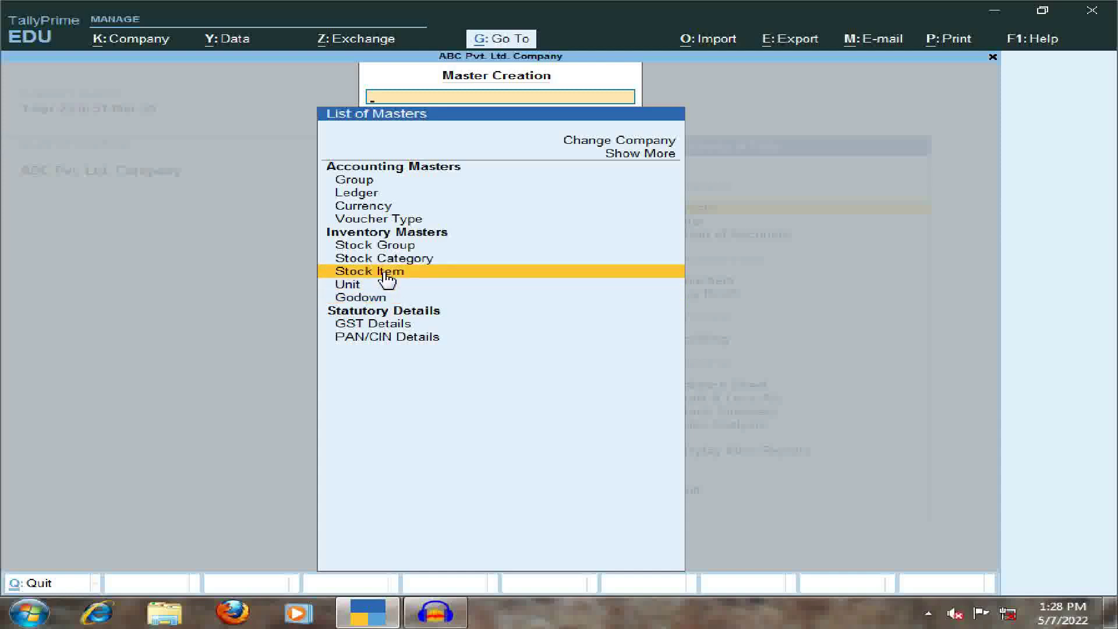
key(Down)
key(Down)
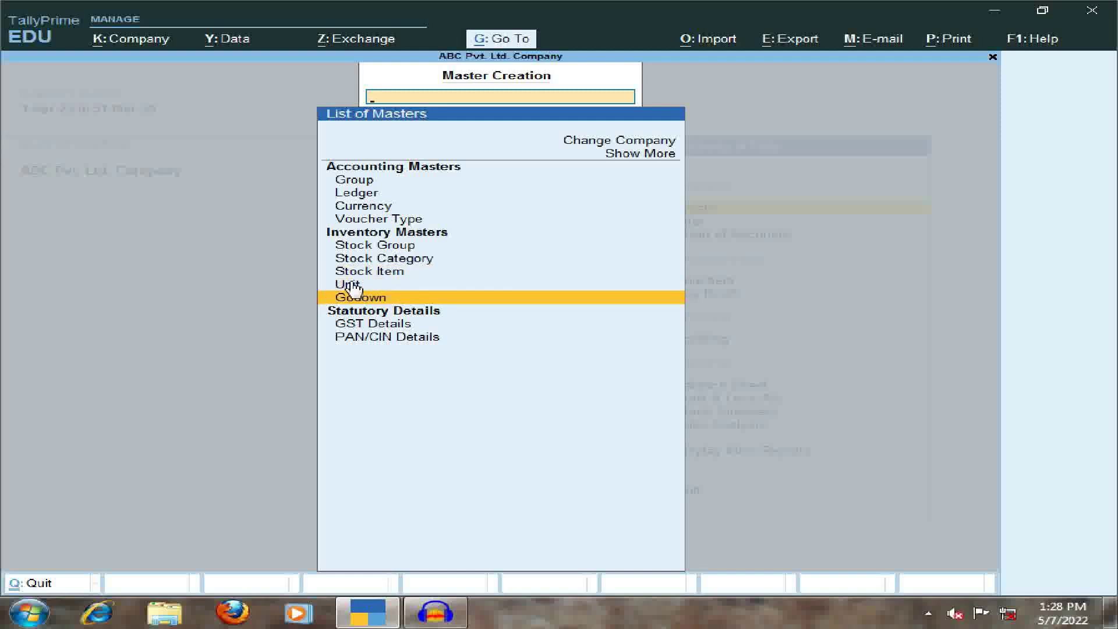
click(365, 273)
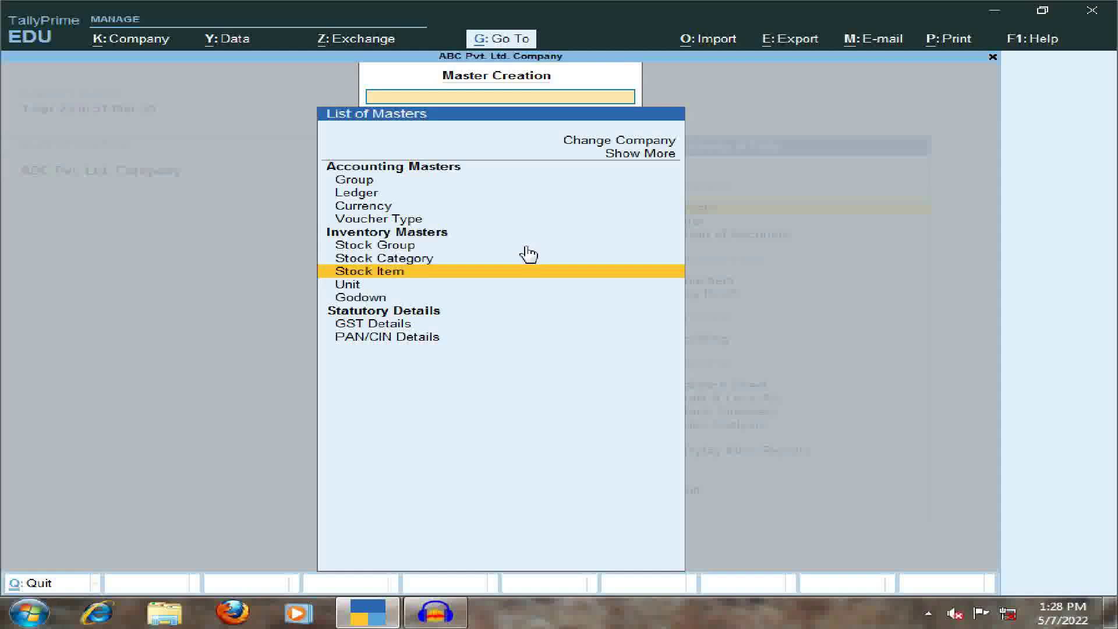
Create a stock group named Mouse under Primary, keeping quantity addition and GST details at No.
key(Up)
key(Up)
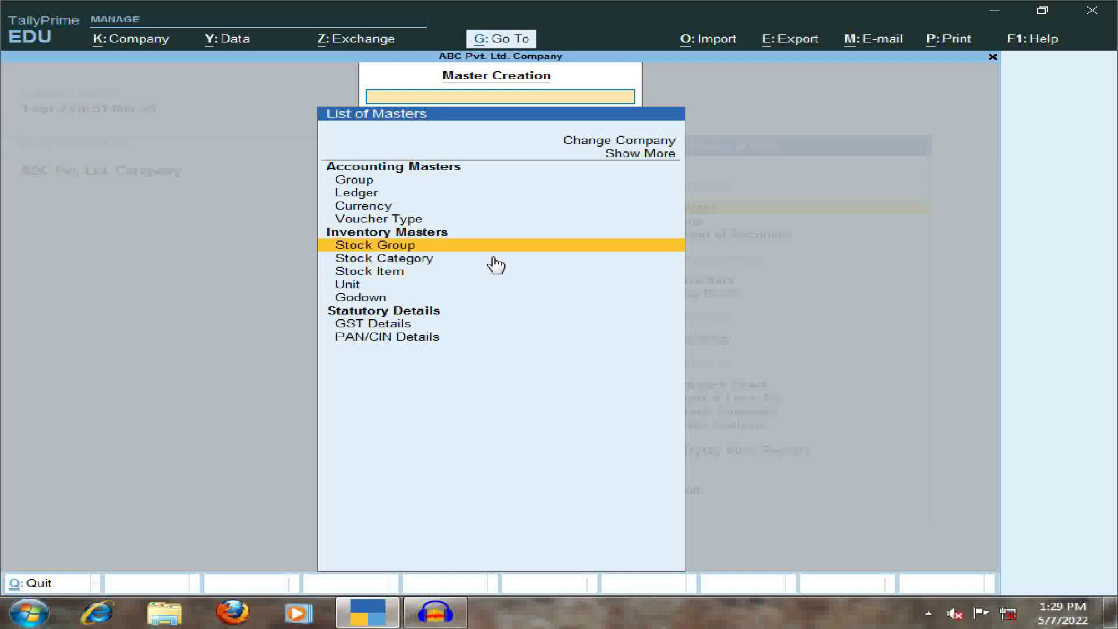
key(Return)
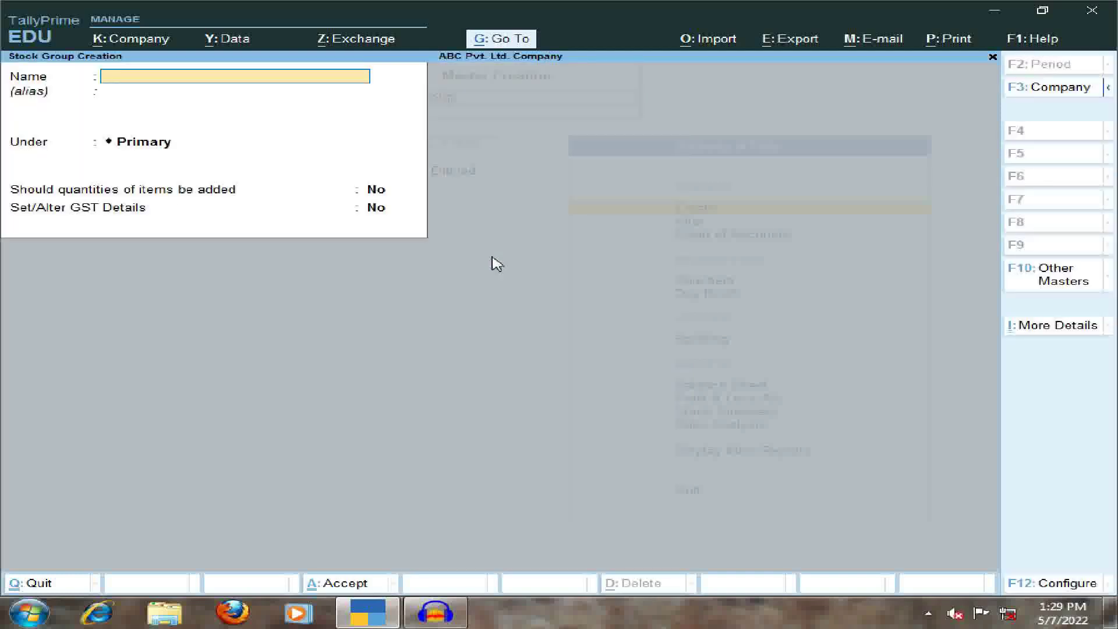
text(Mouse)
key(Return)
key(Return)
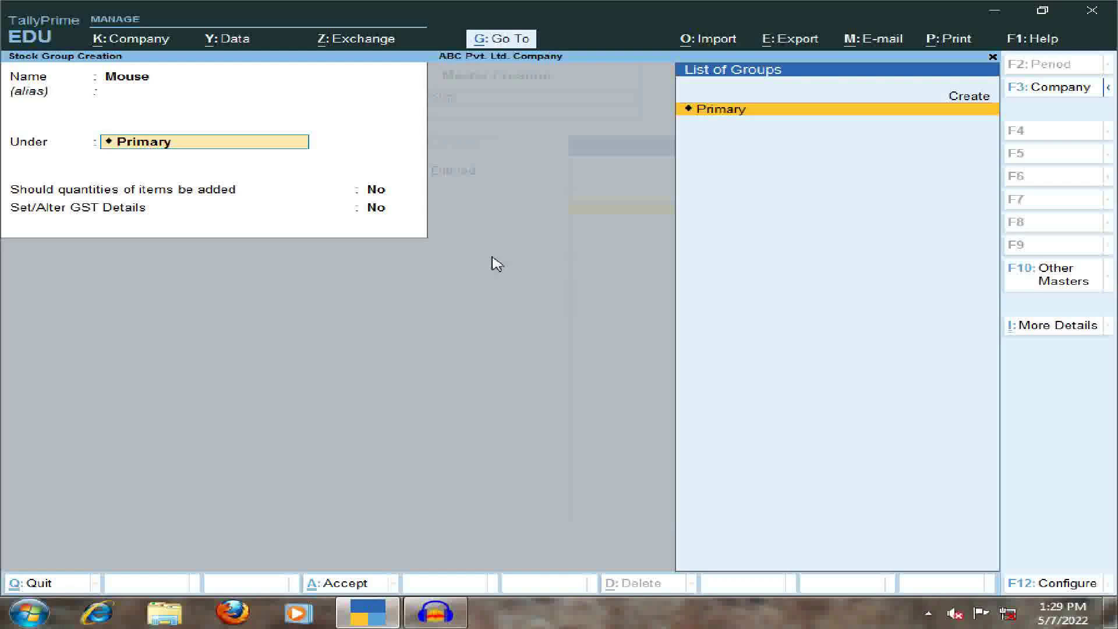
key(Return)
key(Return)
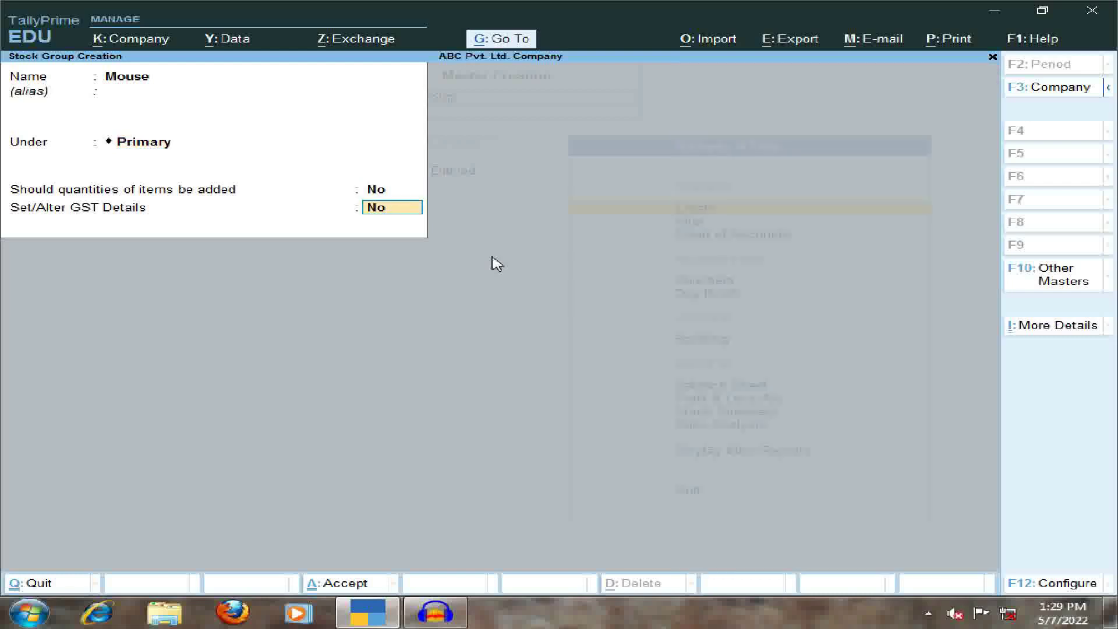
key(Return)
key(Return)
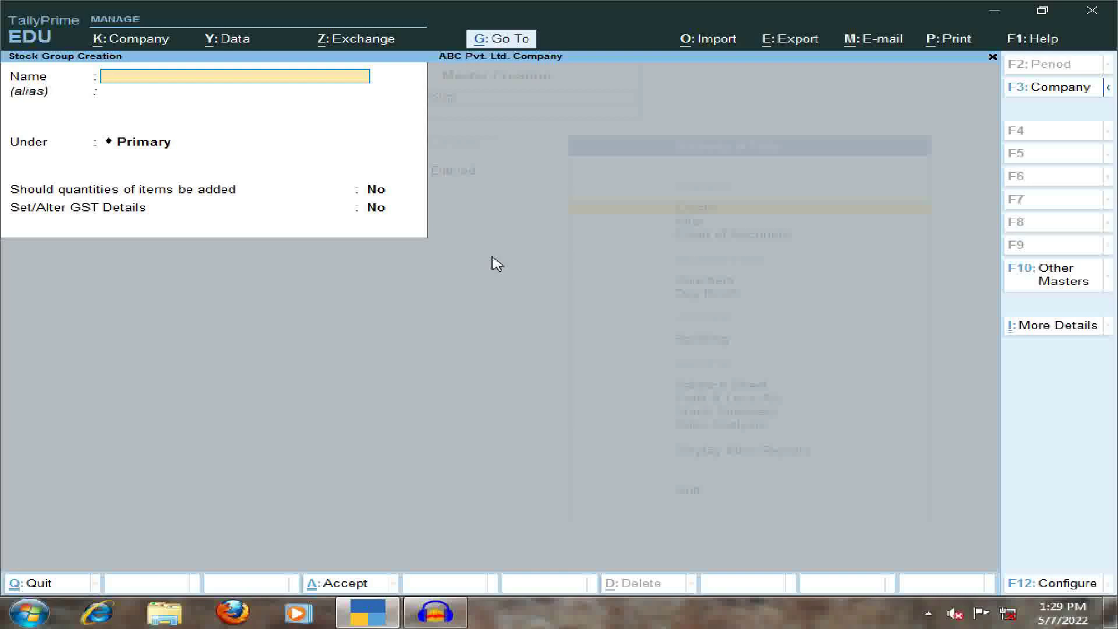
Create a second stock group named Kayboard under Primary with both options at No, and leave stock group creation.
text(Kayboard)
key(Return)
key(Return)
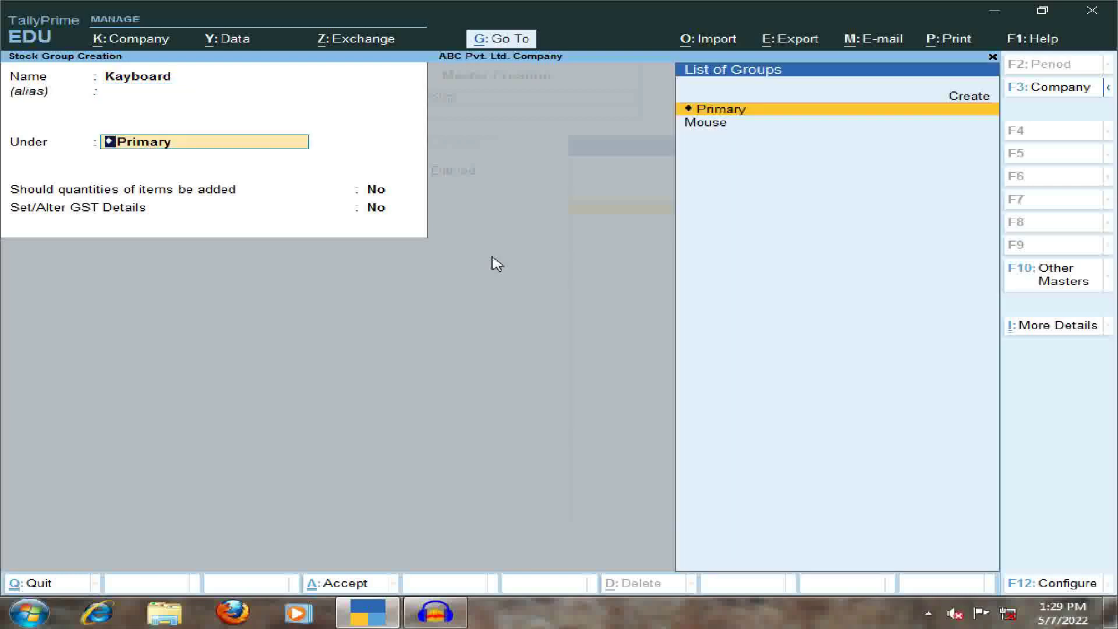
key(Return)
key(Return)
key(Return)
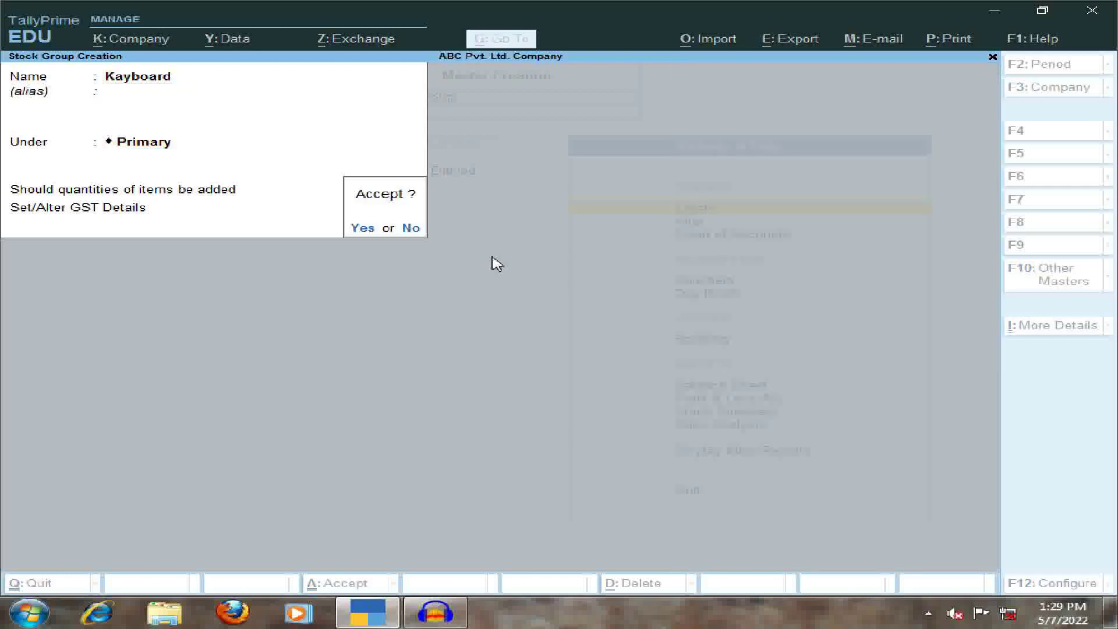
key(Return)
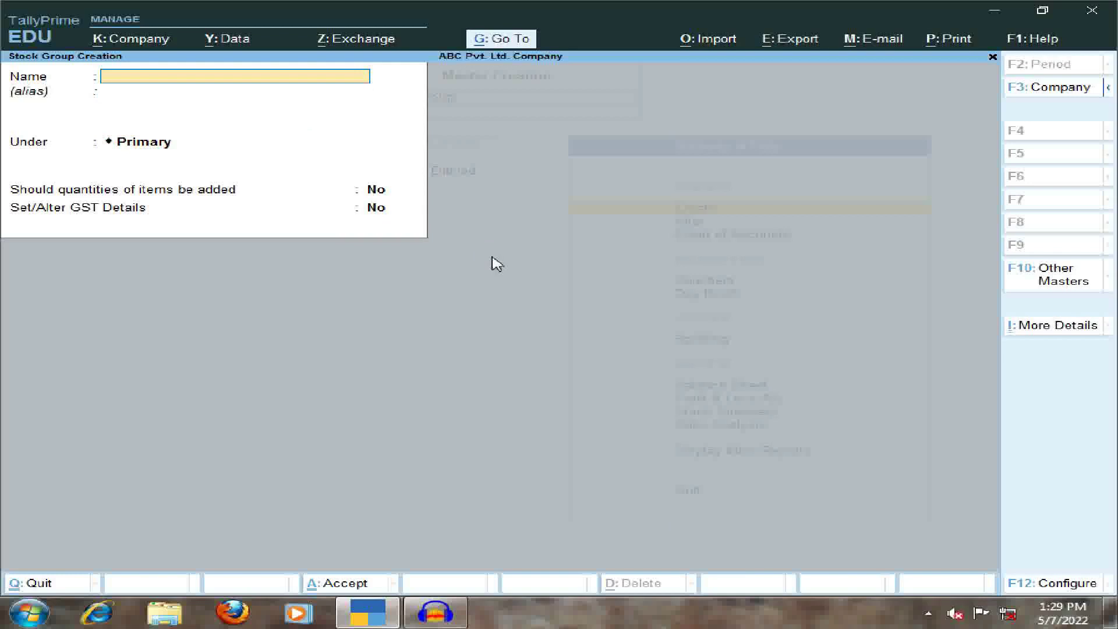
key(Escape)
key(Return)
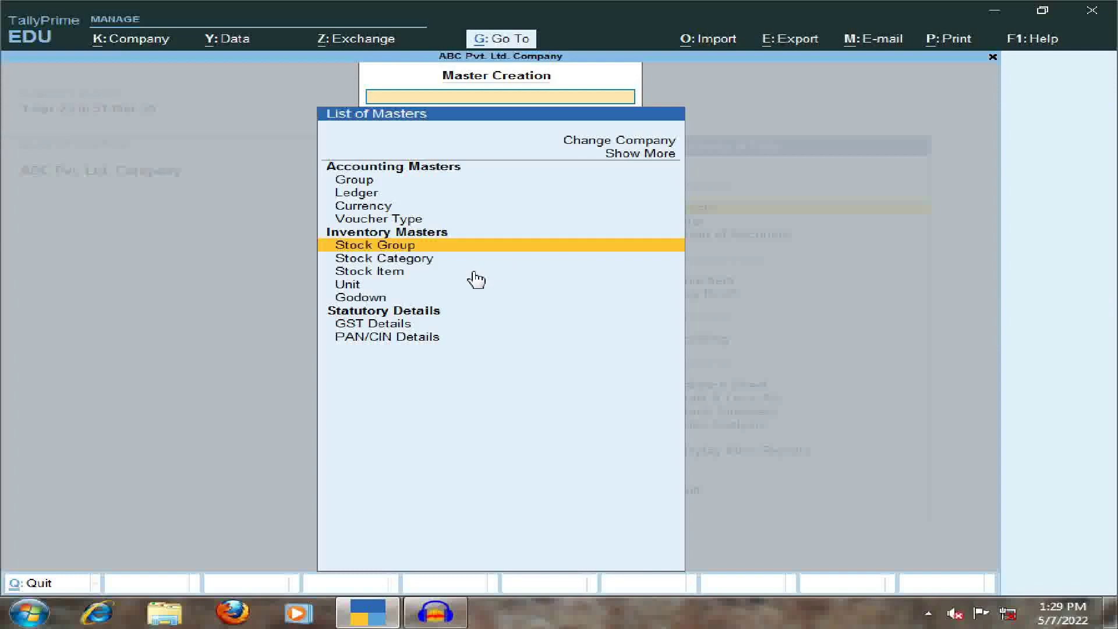
Create a stock category named Acer under Primary, without an alias, and save it.
key(Down)
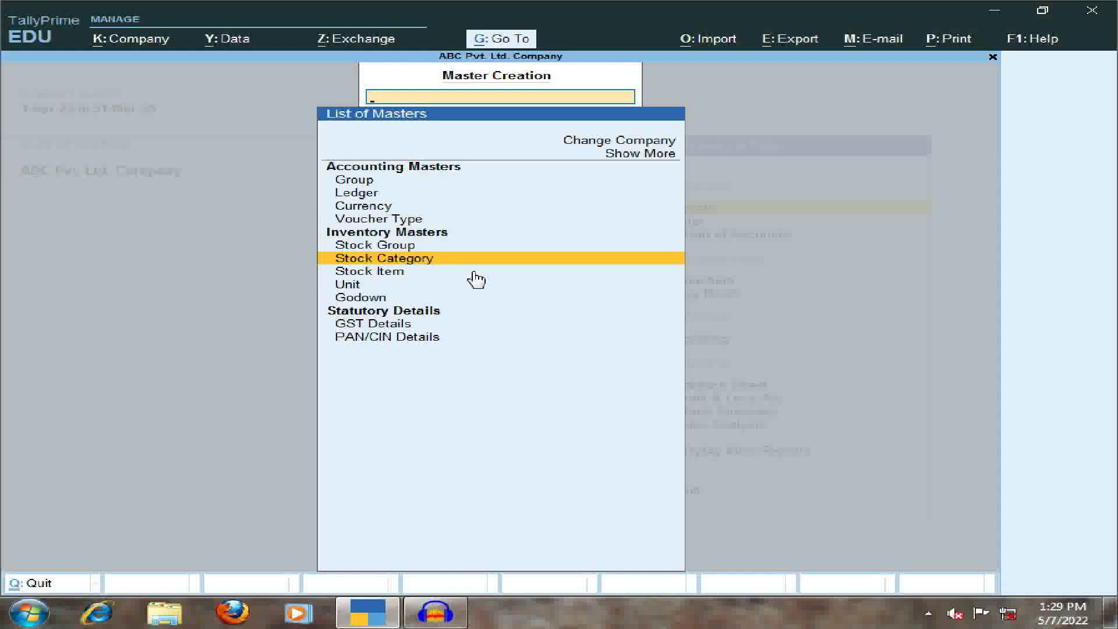
key(Return)
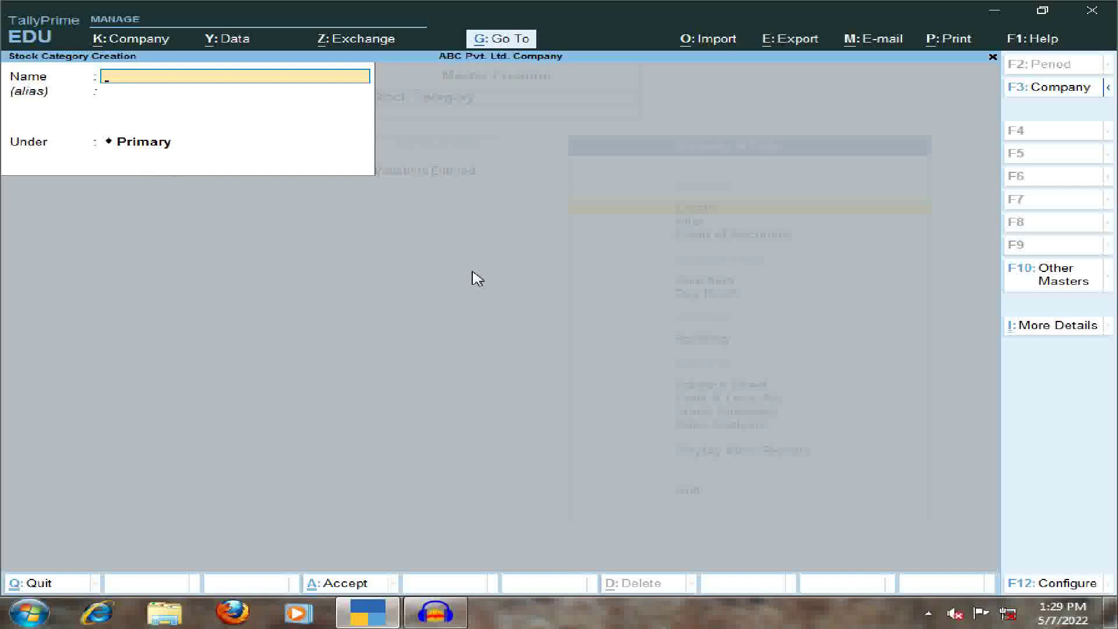
text(Acer)
key(Return)
key(Return)
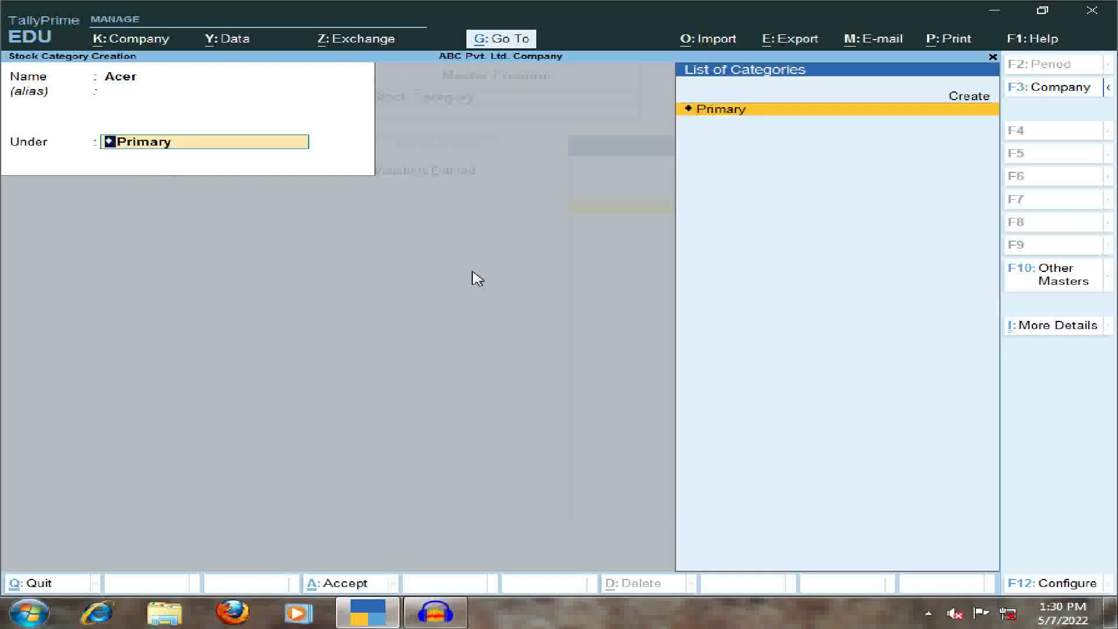
key(Return)
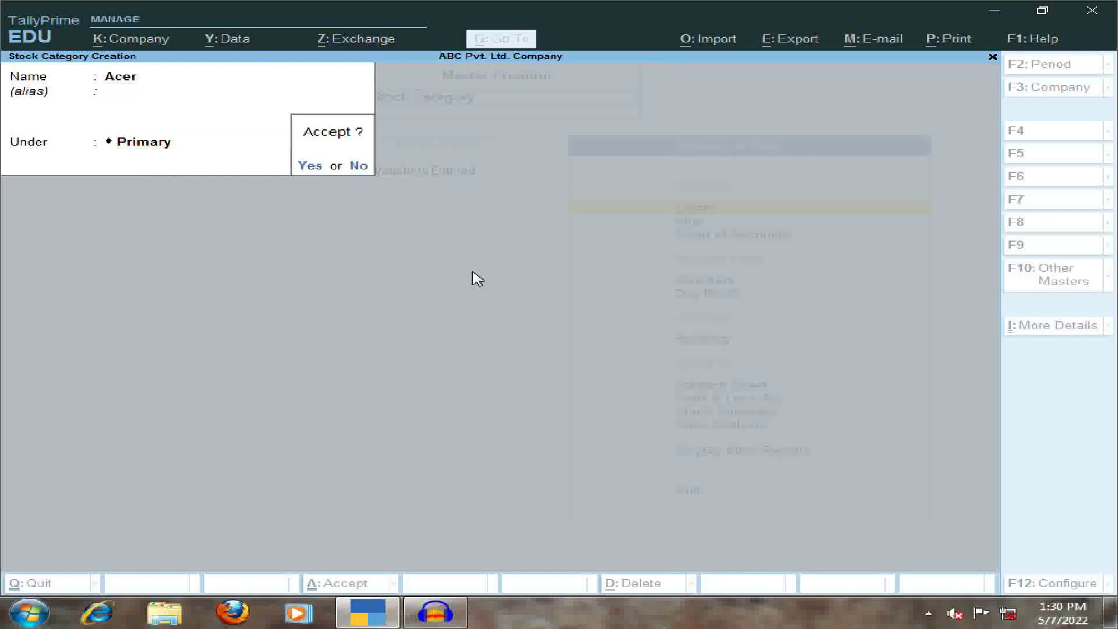
key(Return)
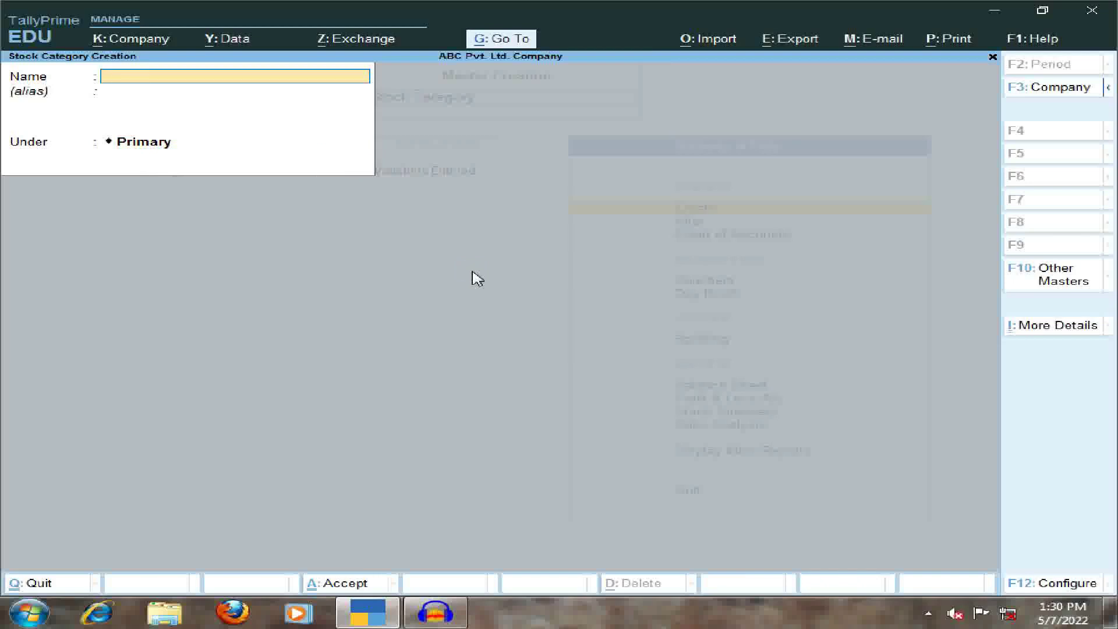
Create another stock category named Intex under Primary and leave stock category creation.
text(Intex)
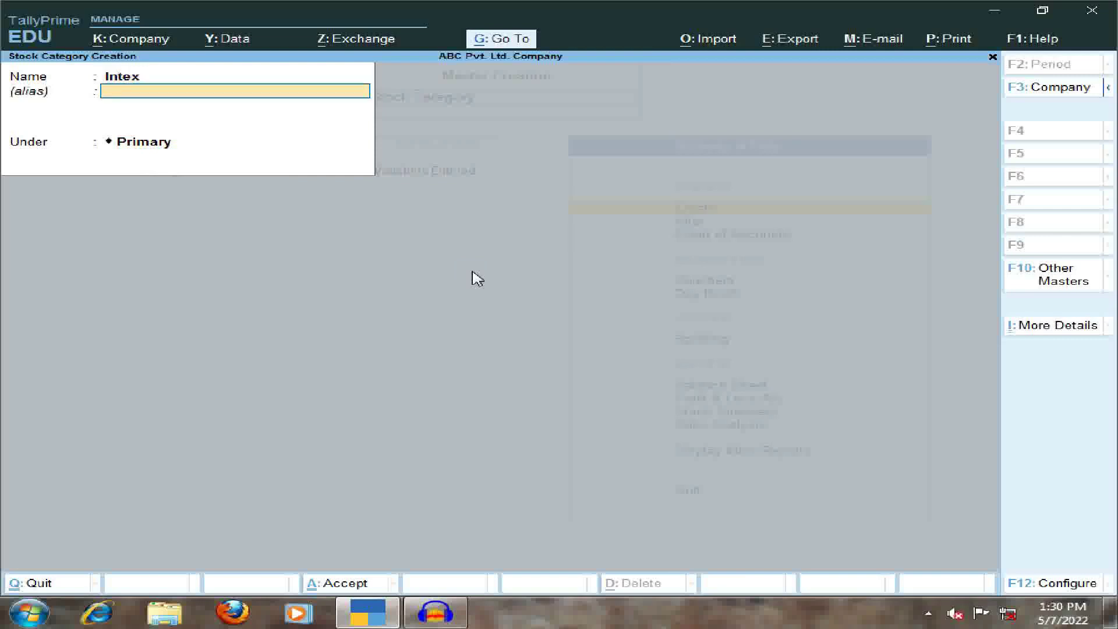
key(Return)
key(Return)
key(Return)
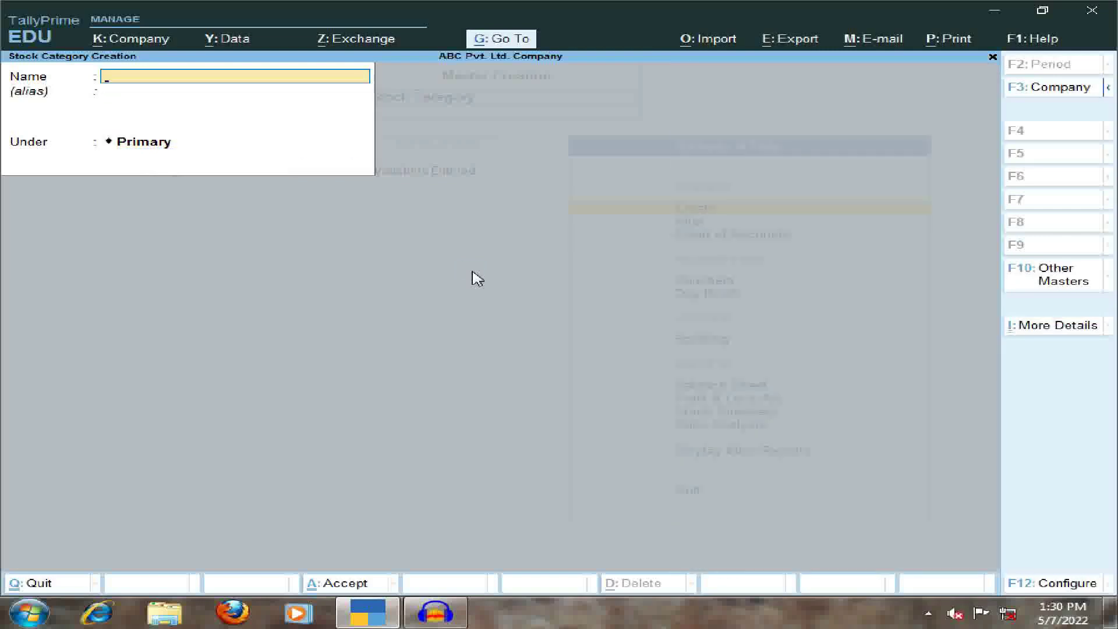
key(Escape)
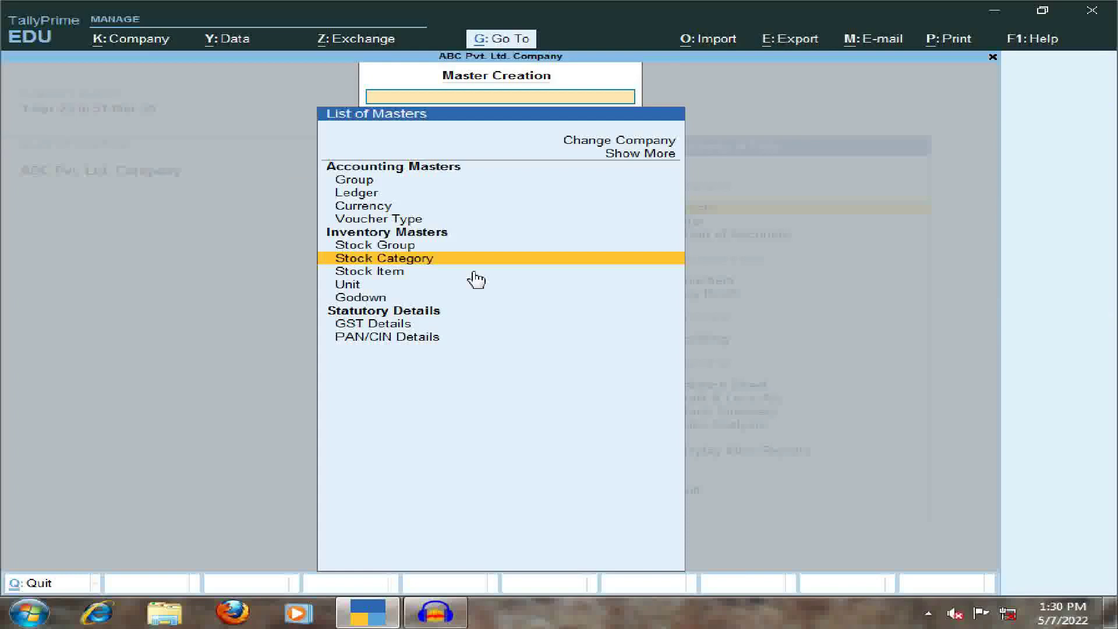
Start a simple unit of measure with the symbol Nos and the formal name Numbers.
key(Down)
key(Down)
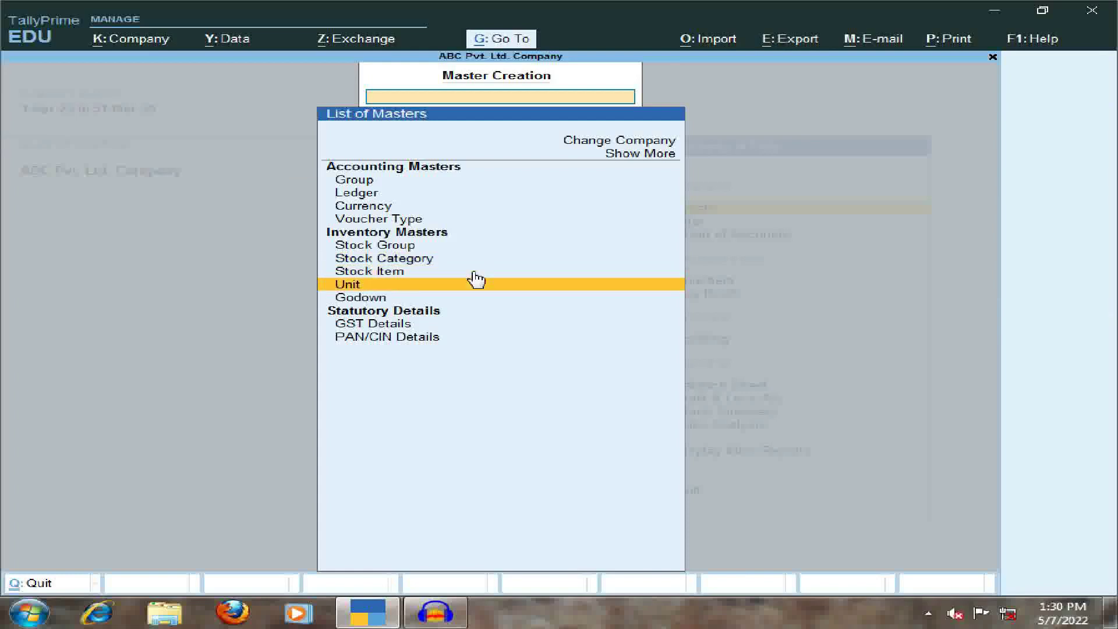
key(Return)
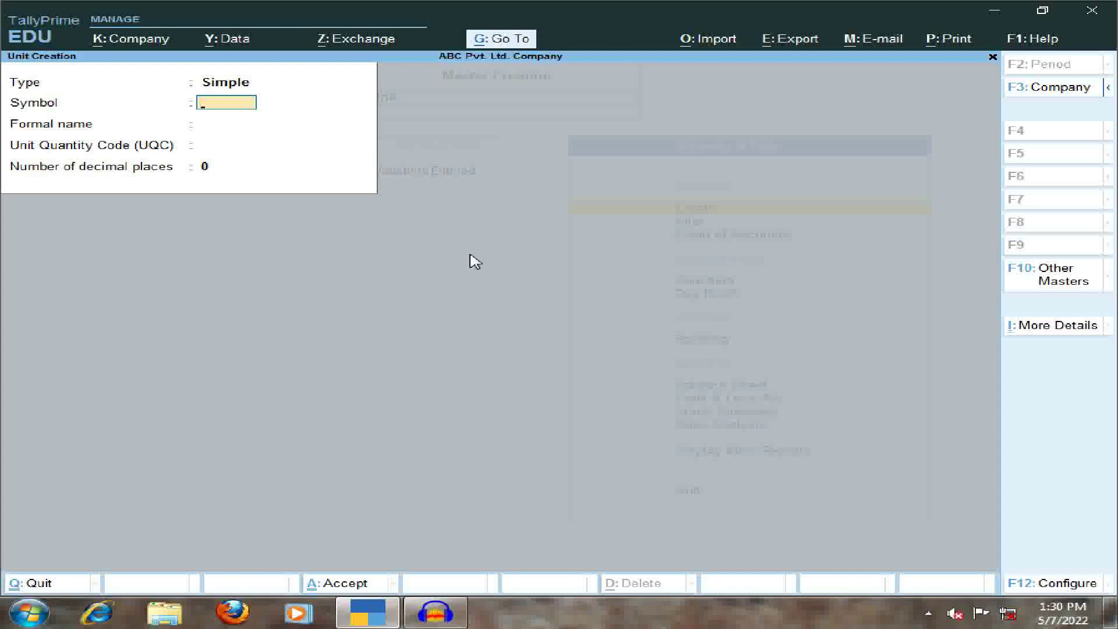
text(Nos)
key(Return)
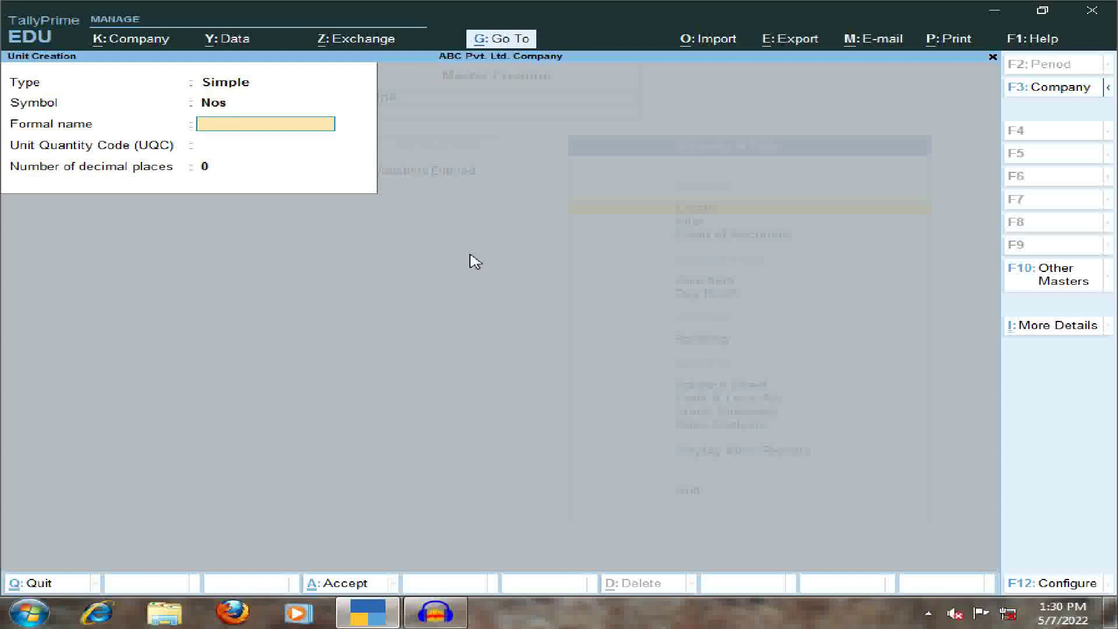
text(Numberts)
key(BackSpace)
key(BackSpace)
text(rs)
key(Return)
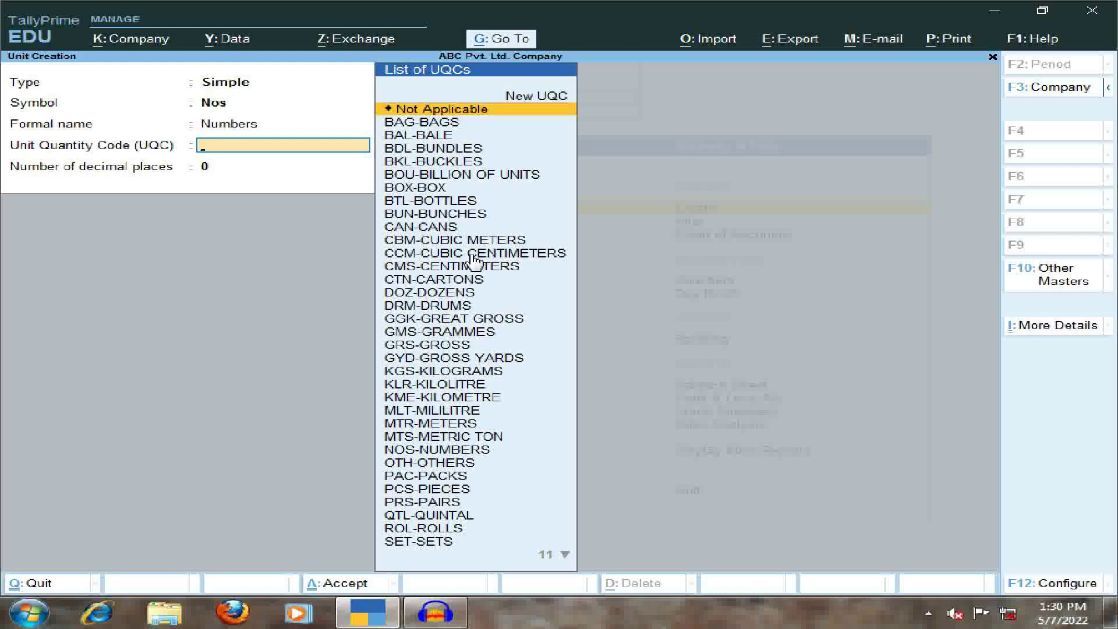
Set the unit's Unit Quantity Code to NOS-NUMBERS, keep 0 decimal places, and save the unit.
text(no)
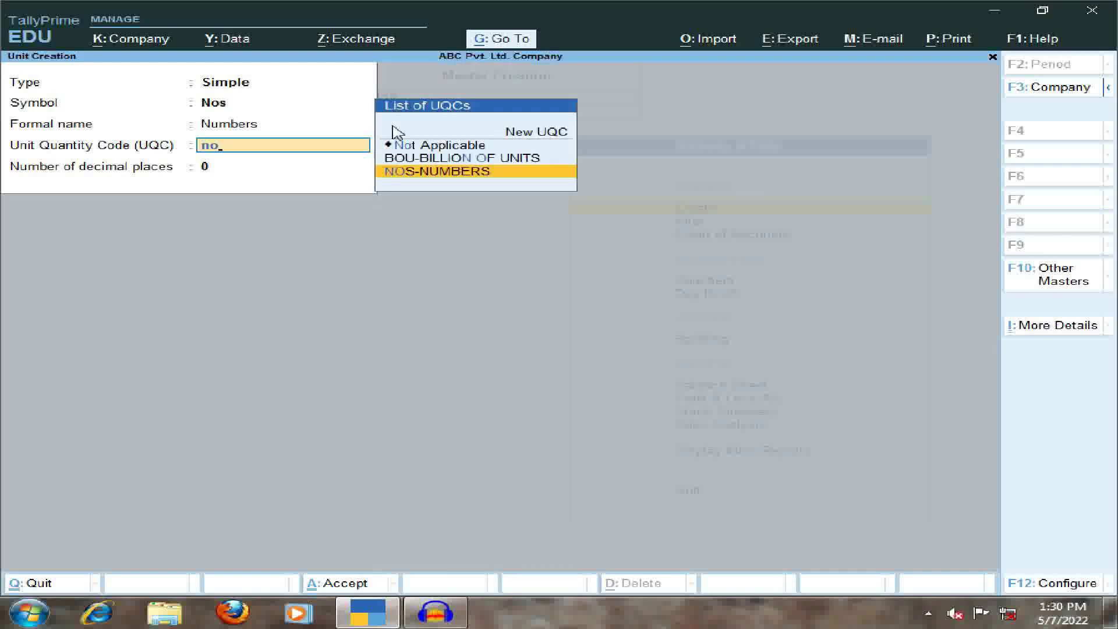
click(464, 182)
key(Return)
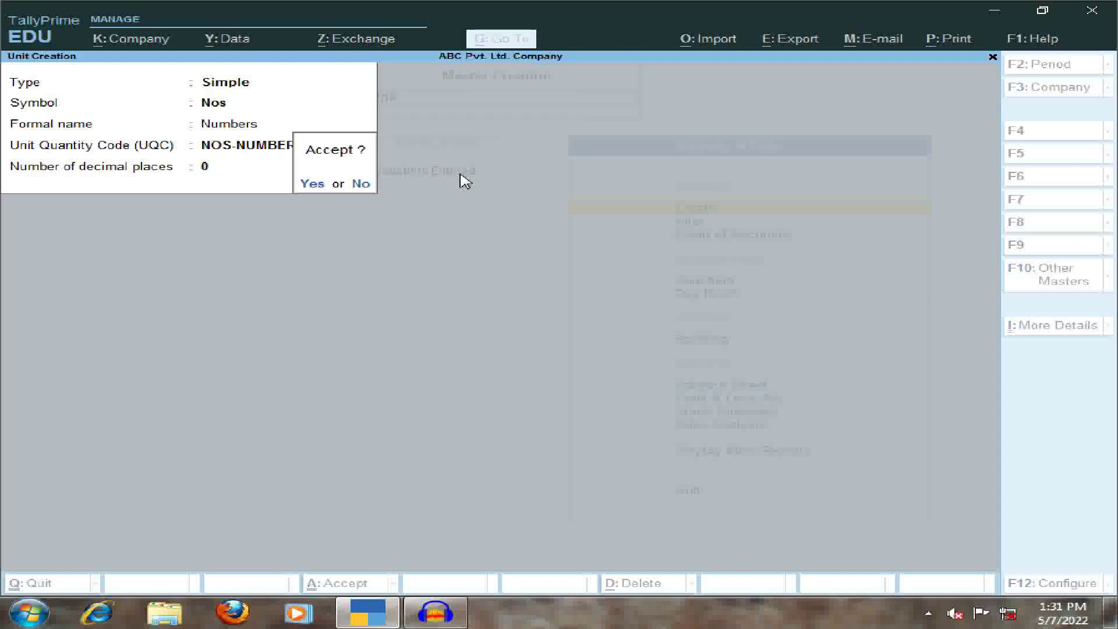
key(Return)
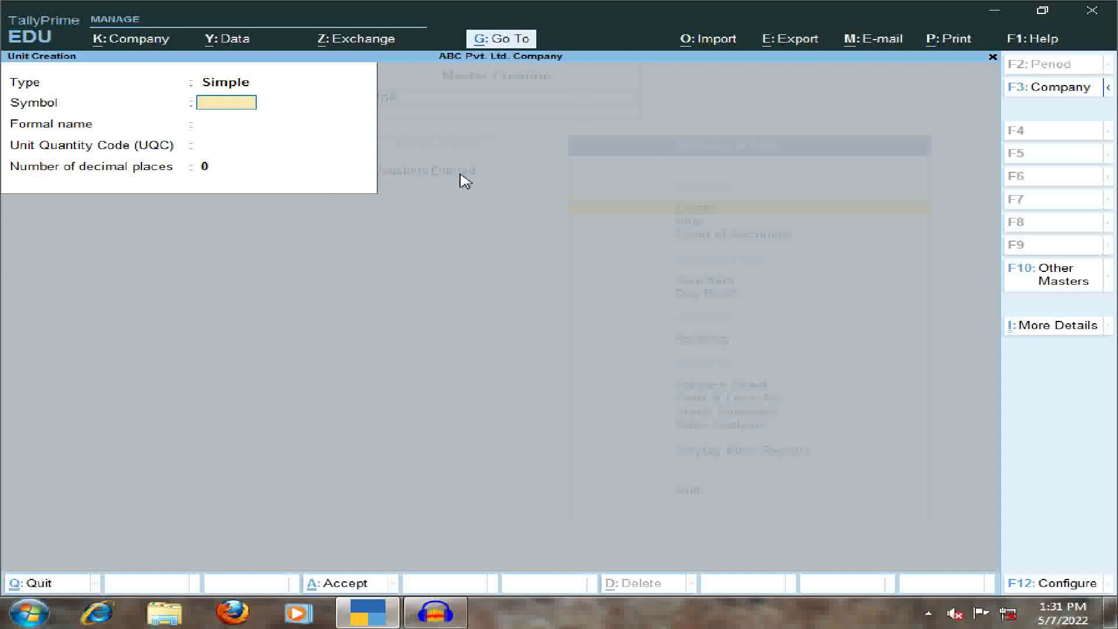
Define a simple unit with the symbol KGS, formal name Kilograms and Unit Quantity Code KGS-KILOGRAMS.
text(KGS)
key(Return)
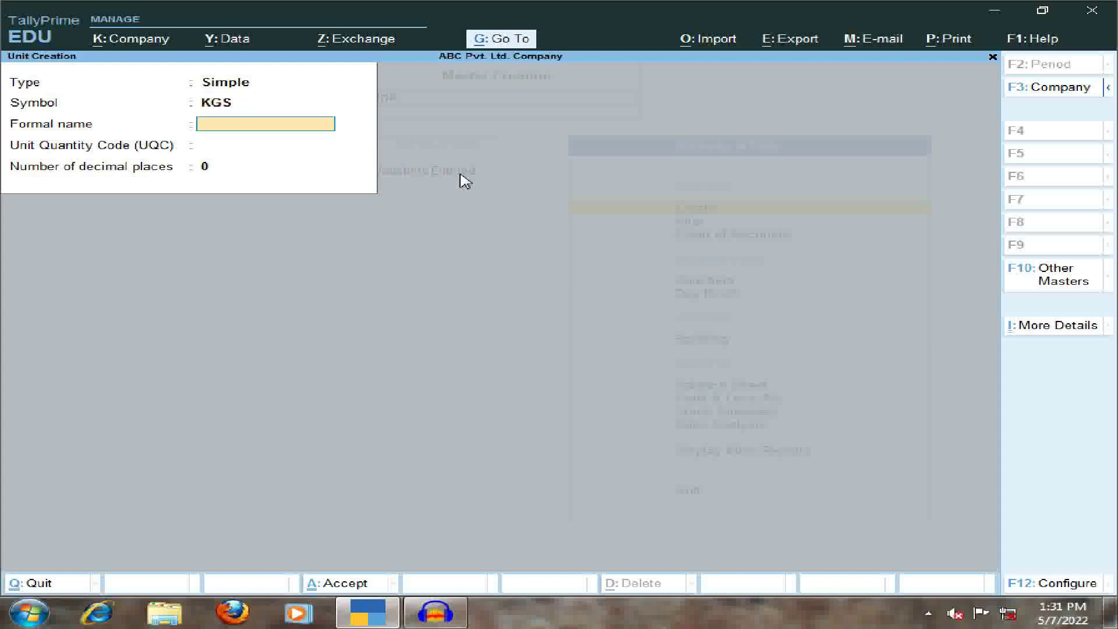
text(Kilograms)
key(Return)
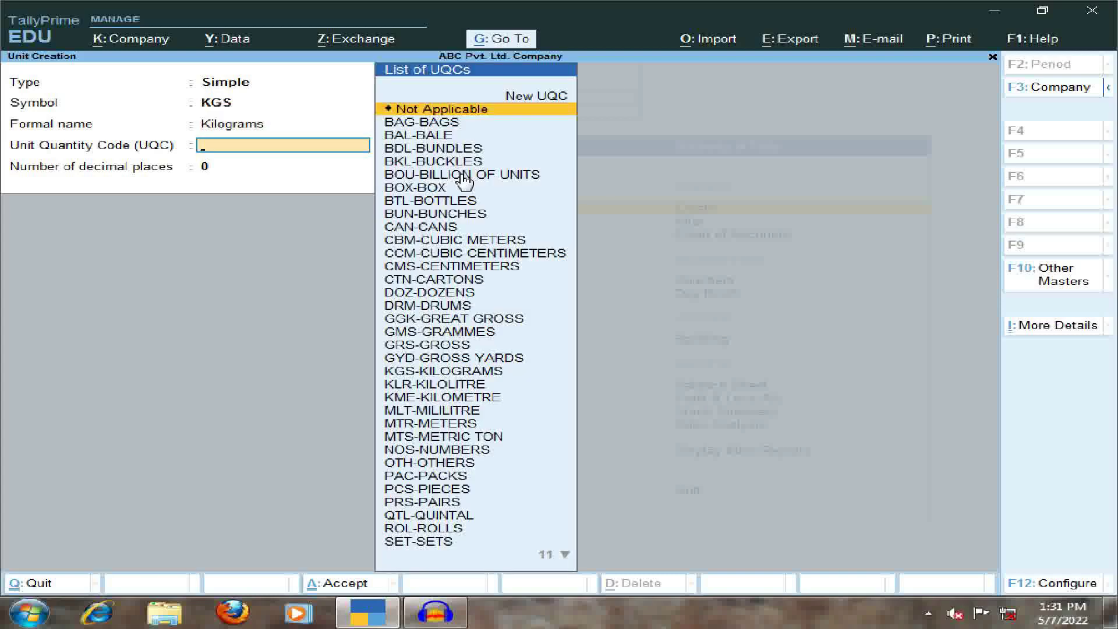
text(KG)
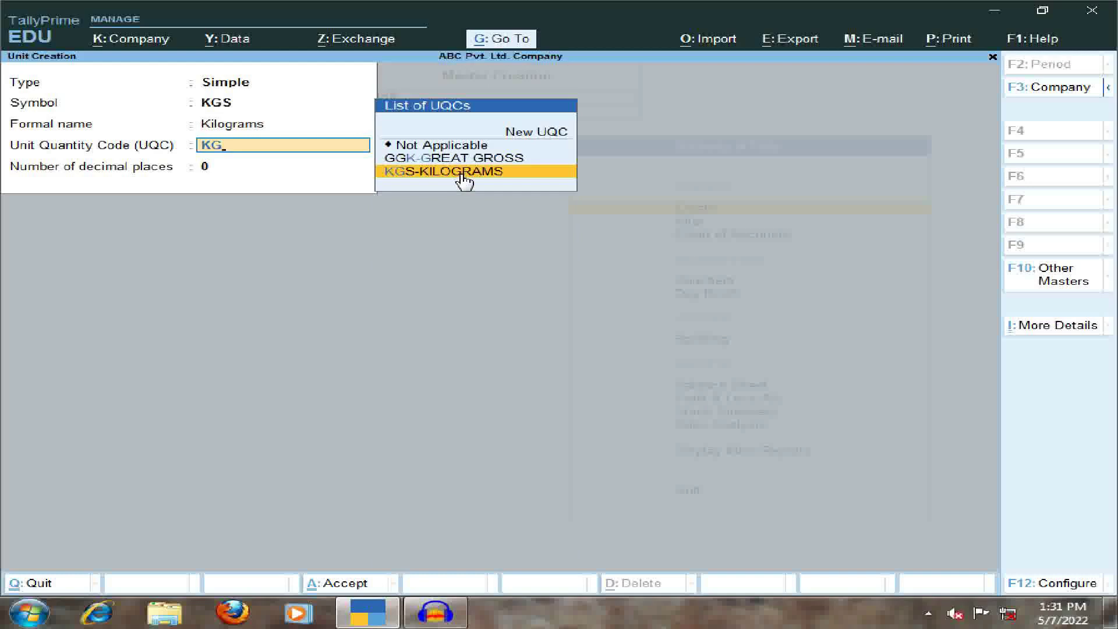
click(481, 175)
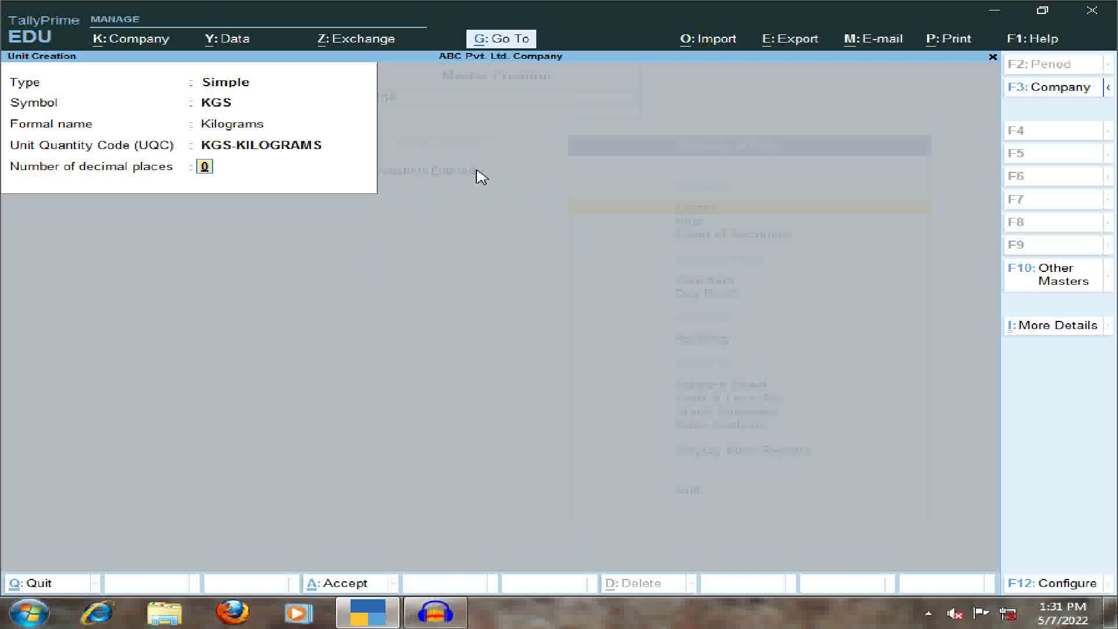
Set the unit's number of decimal places to 2, save it and leave unit creation.
key(Return)
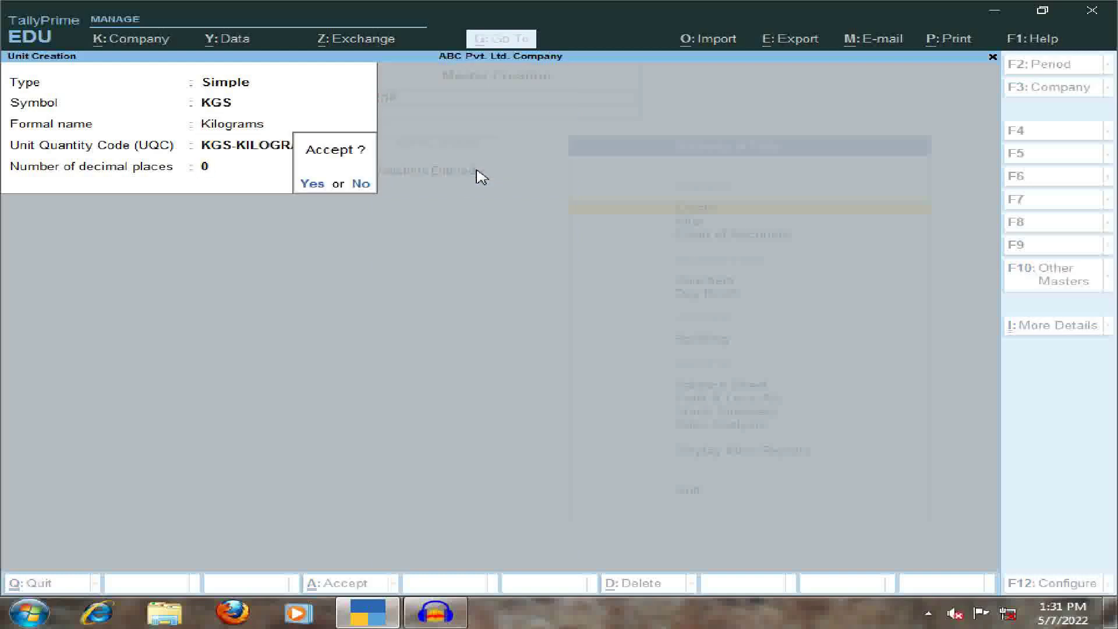
key(n)
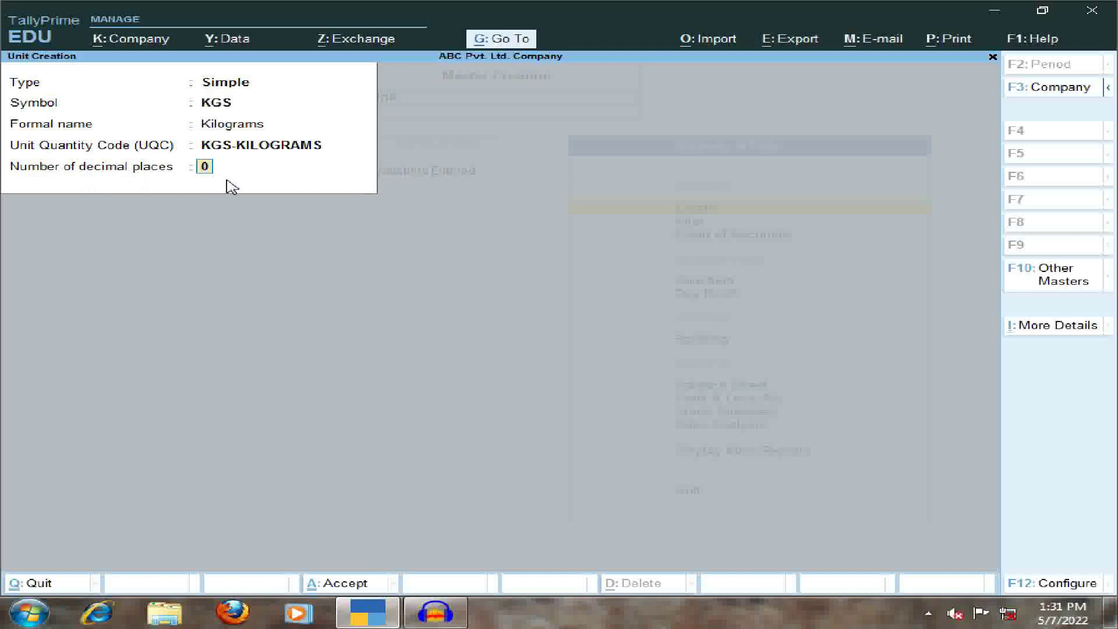
text(2)
key(Return)
key(Return)
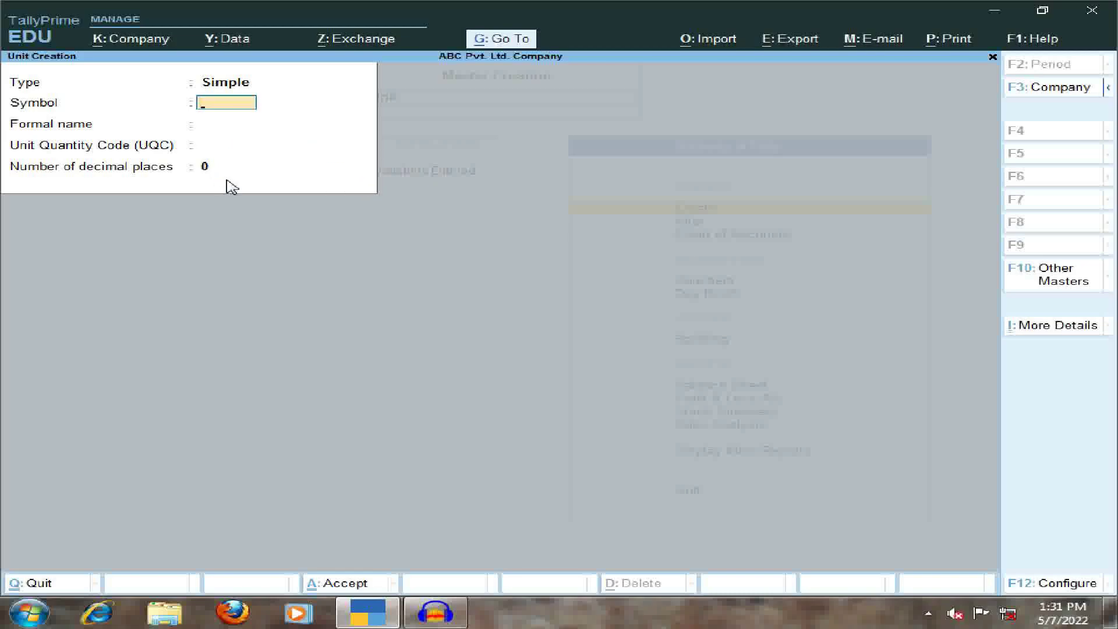
key(Escape)
Create a new godown named Virar under Primary, without an alias, and save it.
key(Down)
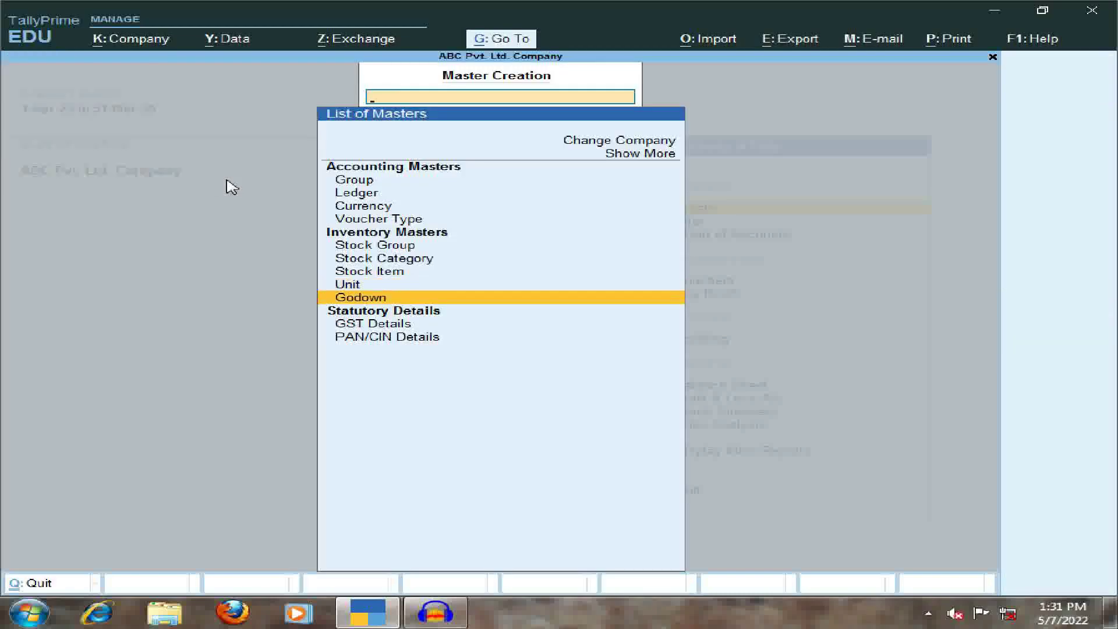
key(Return)
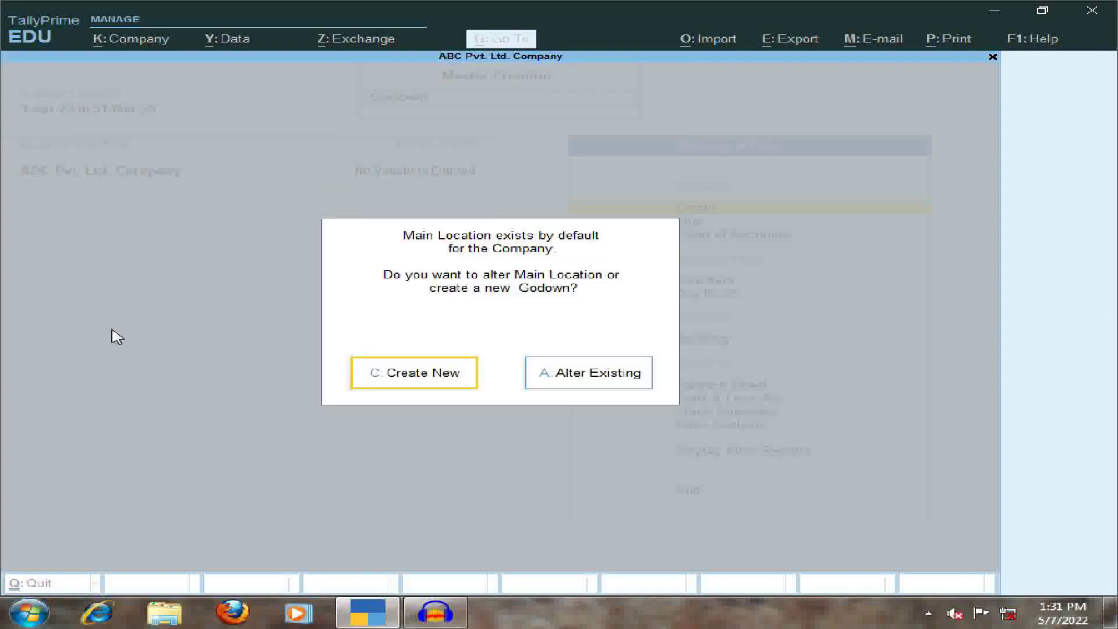
click(396, 372)
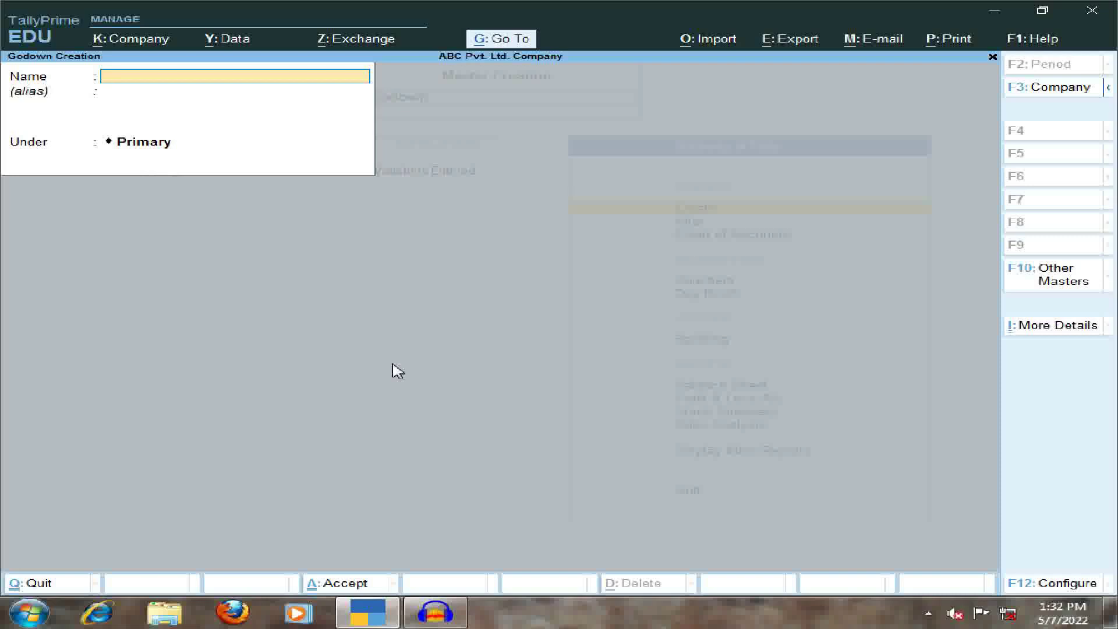
text(Virar)
key(Return)
key(Return)
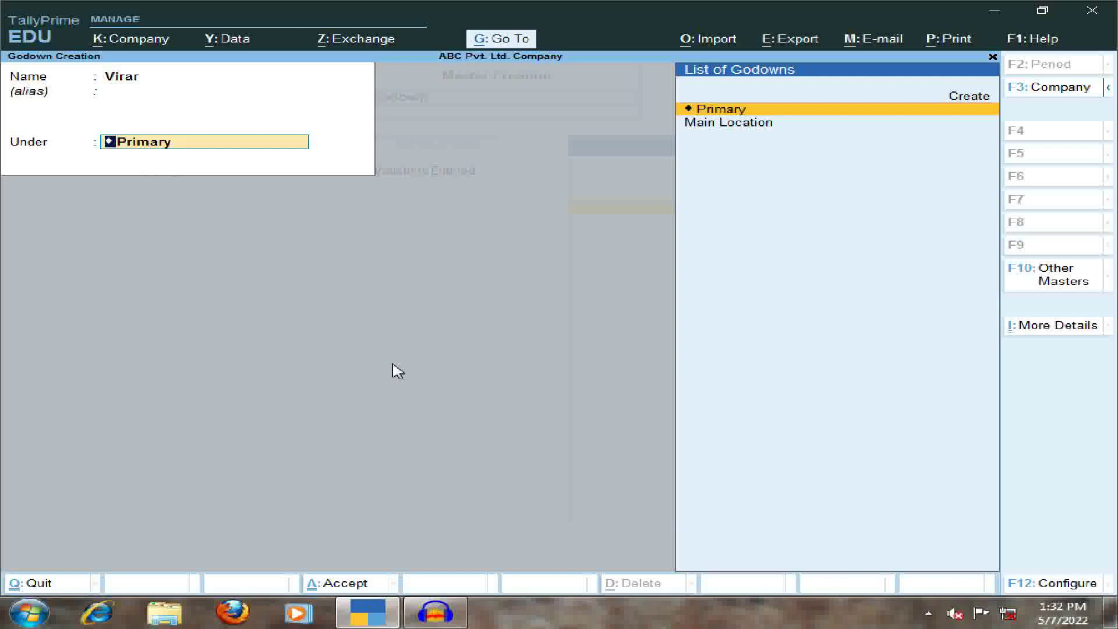
key(Return)
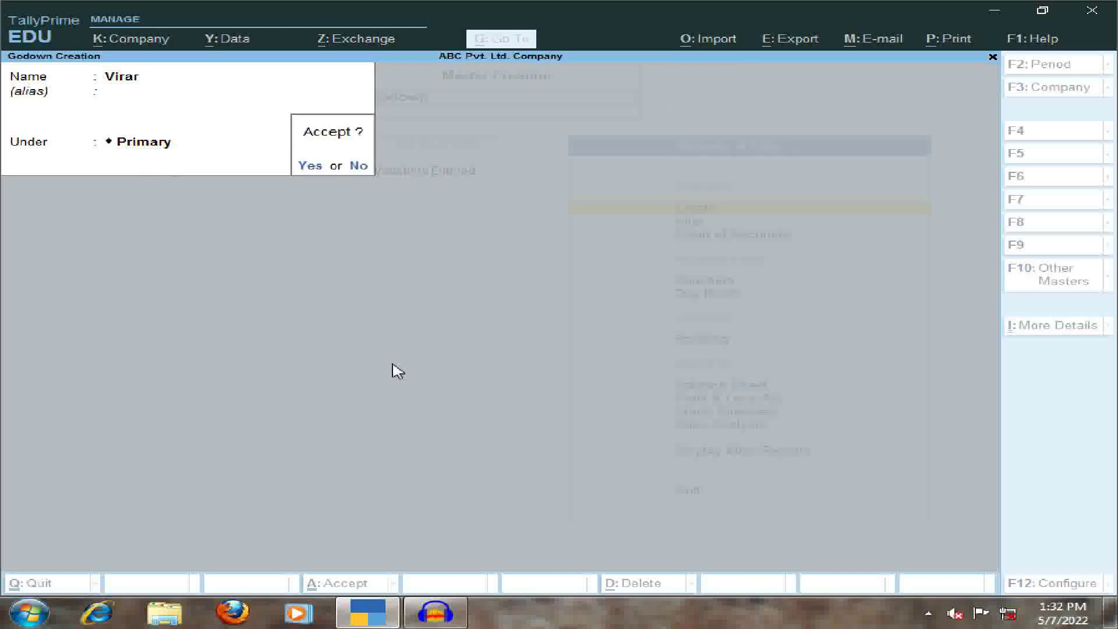
key(Return)
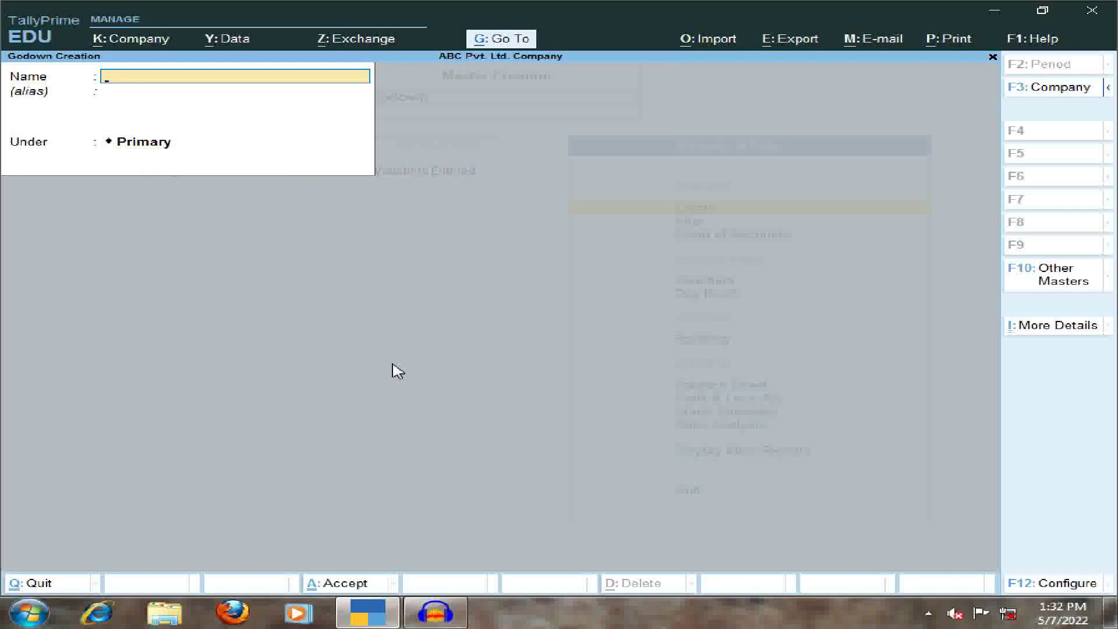
Create another godown named Vasai under Primary, save it and leave godown creation.
text(Vasai)
key(Return)
key(Return)
key(Return)
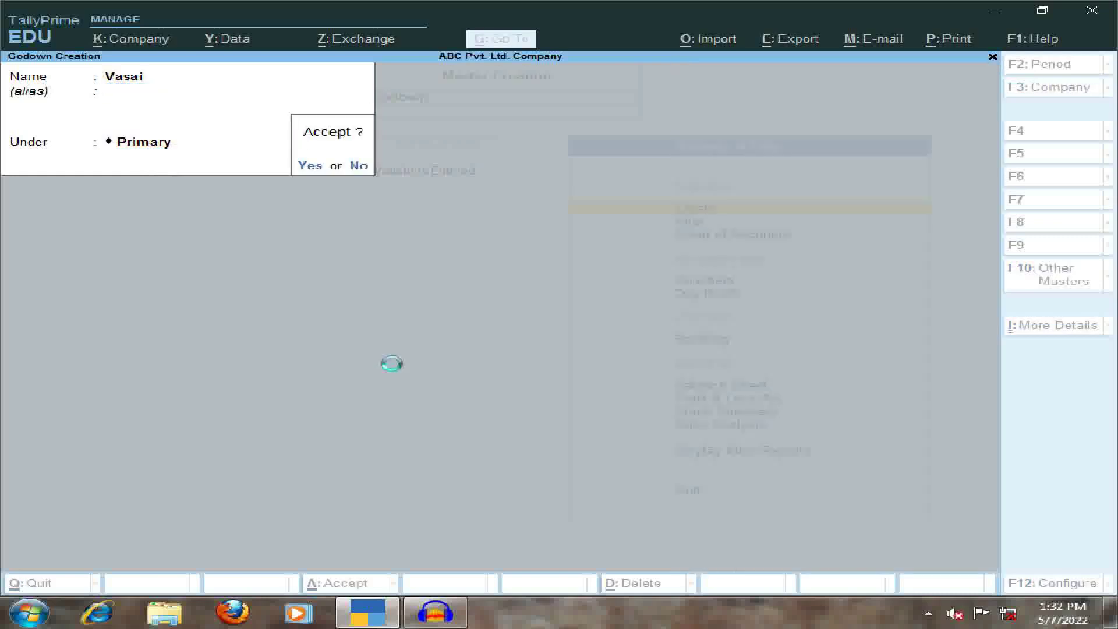
key(Return)
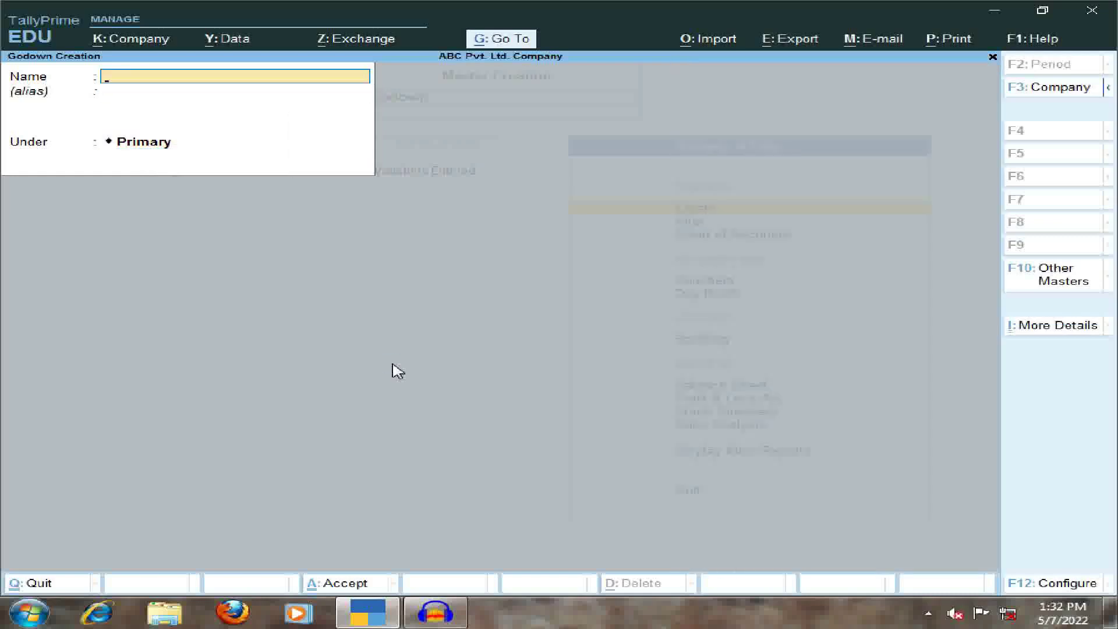
key(Escape)
key(Return)
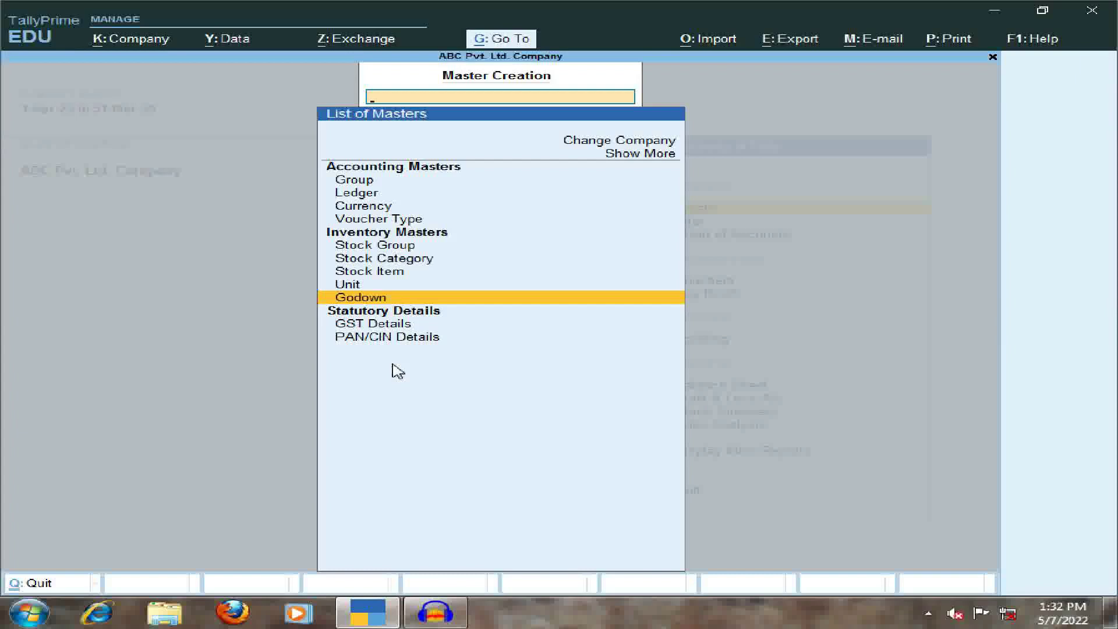
Start a stock item named USB Mouse, without an alias, under the Mouse stock group.
key(Up)
key(Up)
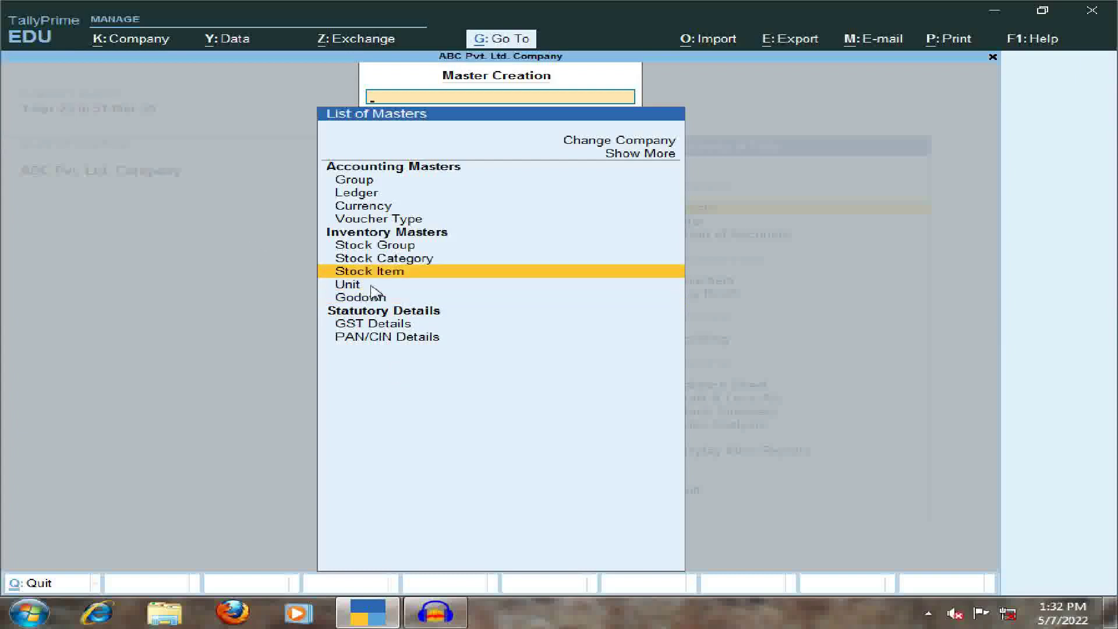
click(450, 281)
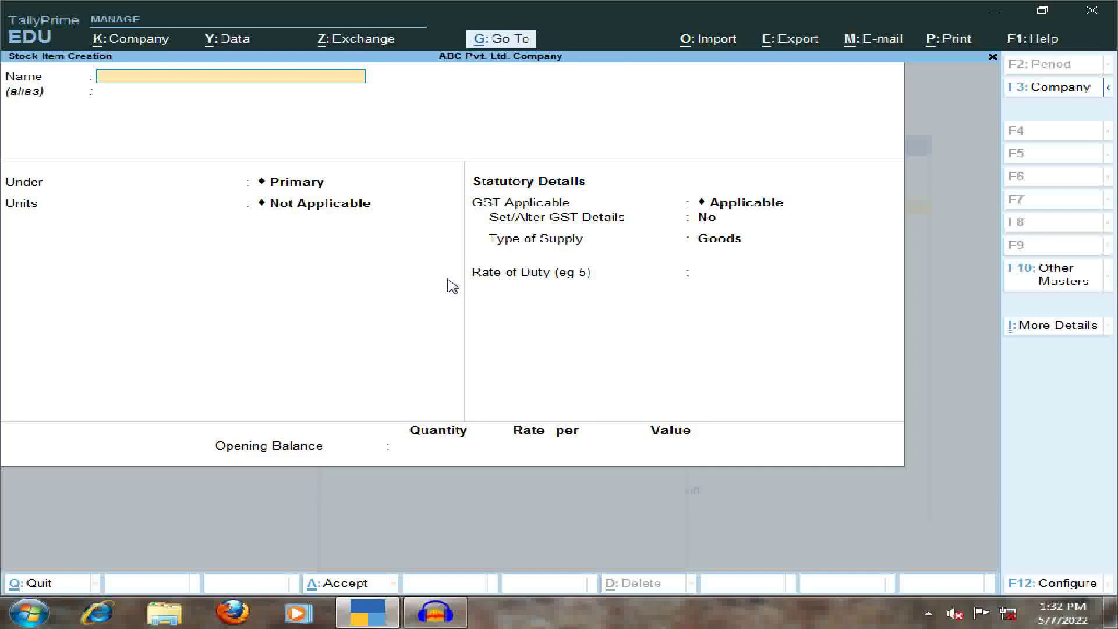
text(USB Mouse)
key(Return)
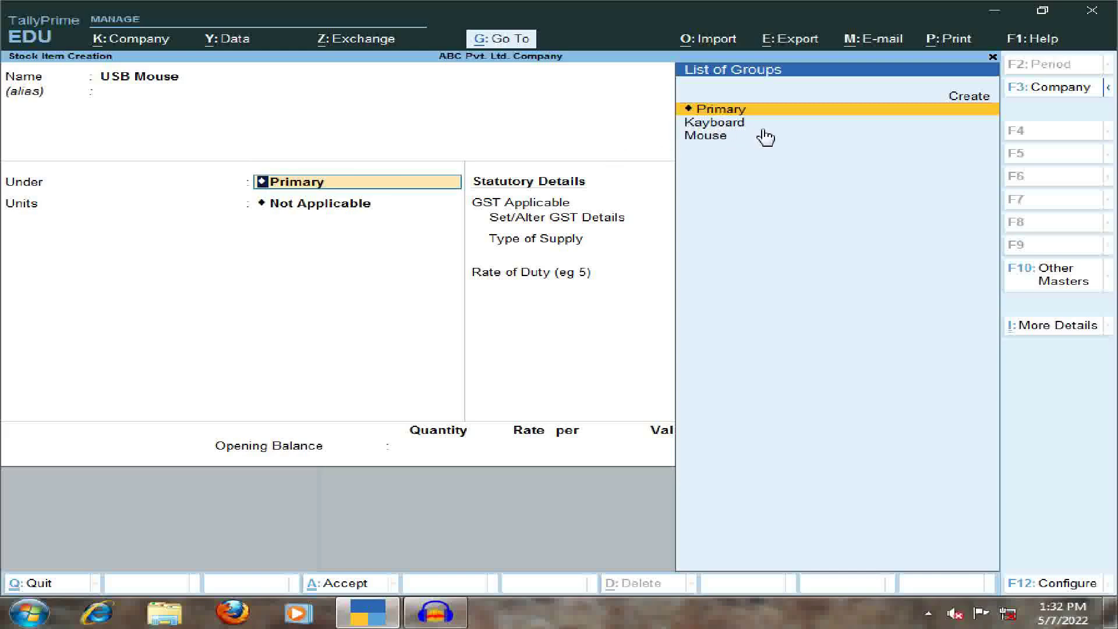
key(Down)
key(Down)
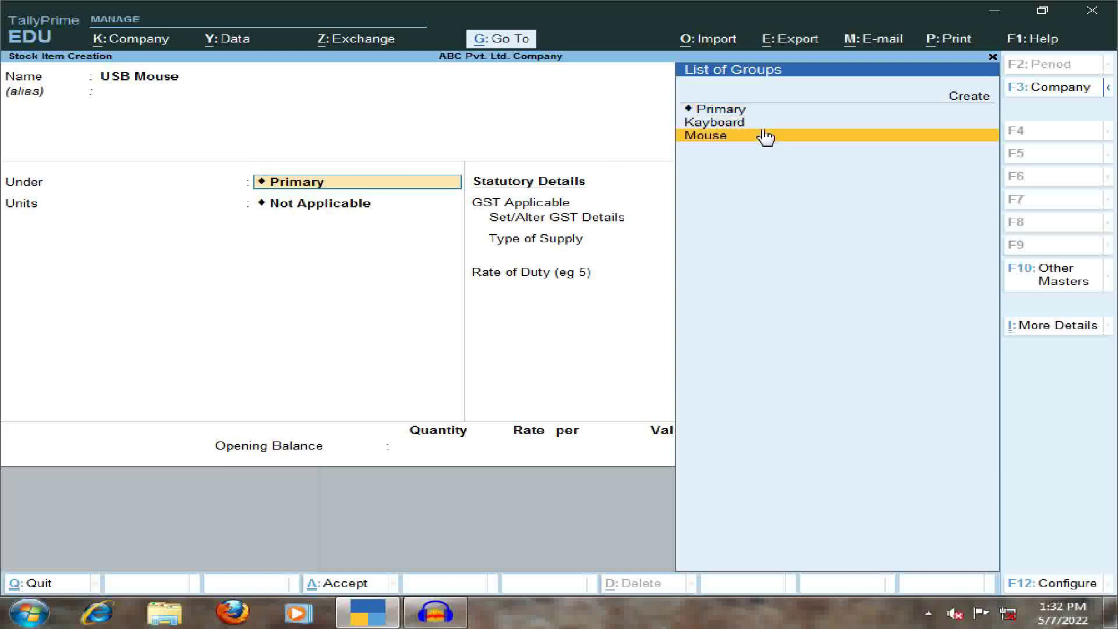
key(Return)
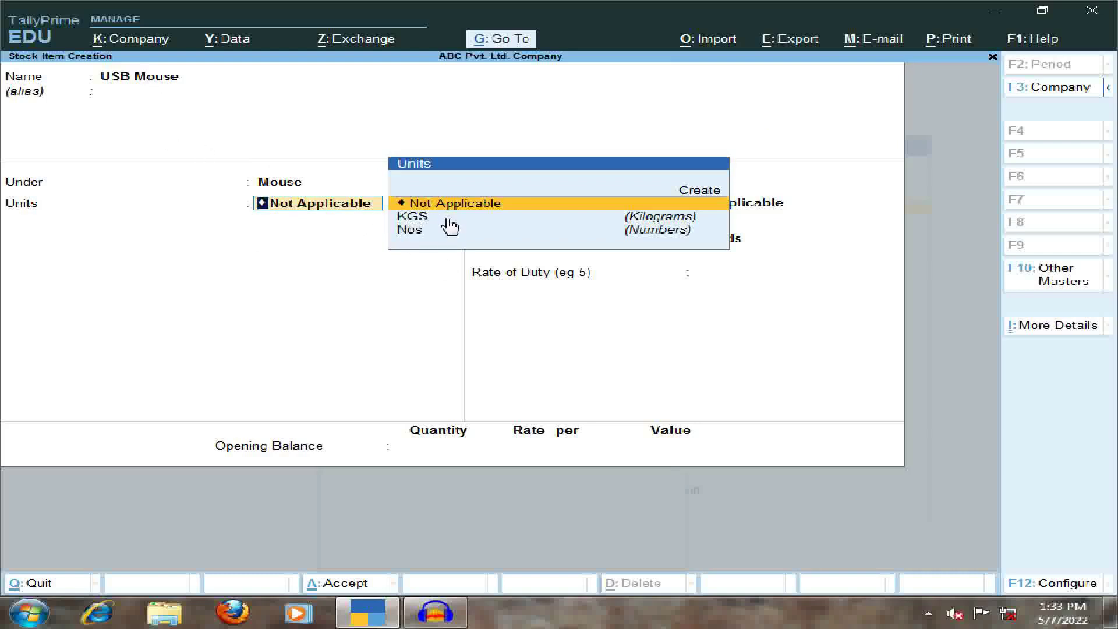
Set the item's unit to Nos, keeping GST Applicable, no GST details, supply type Goods and no duty rate.
key(Down)
key(Down)
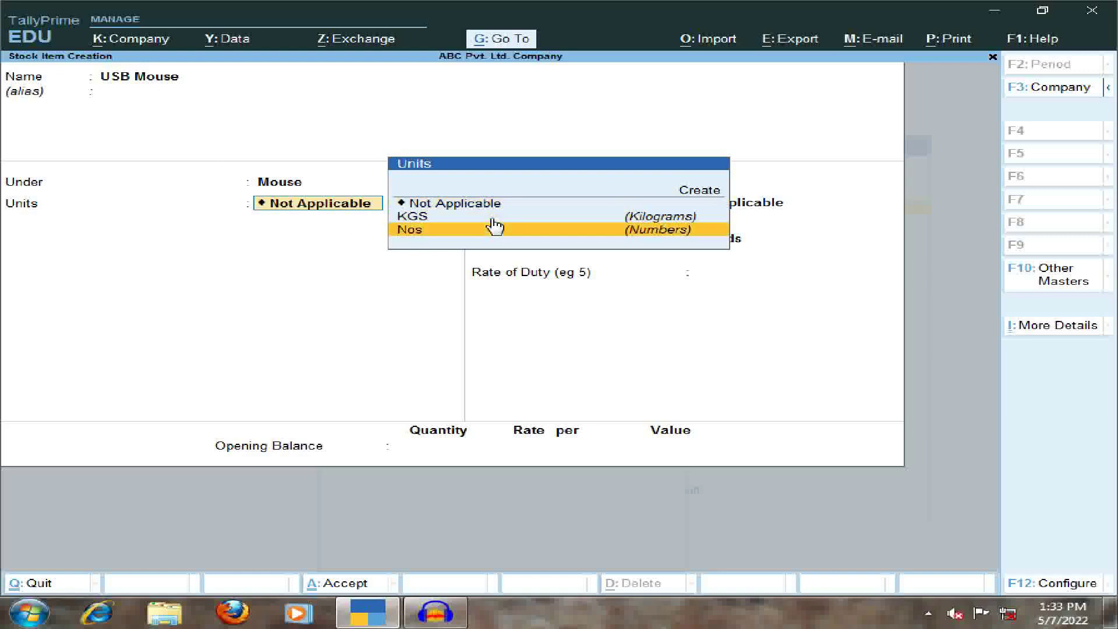
click(494, 228)
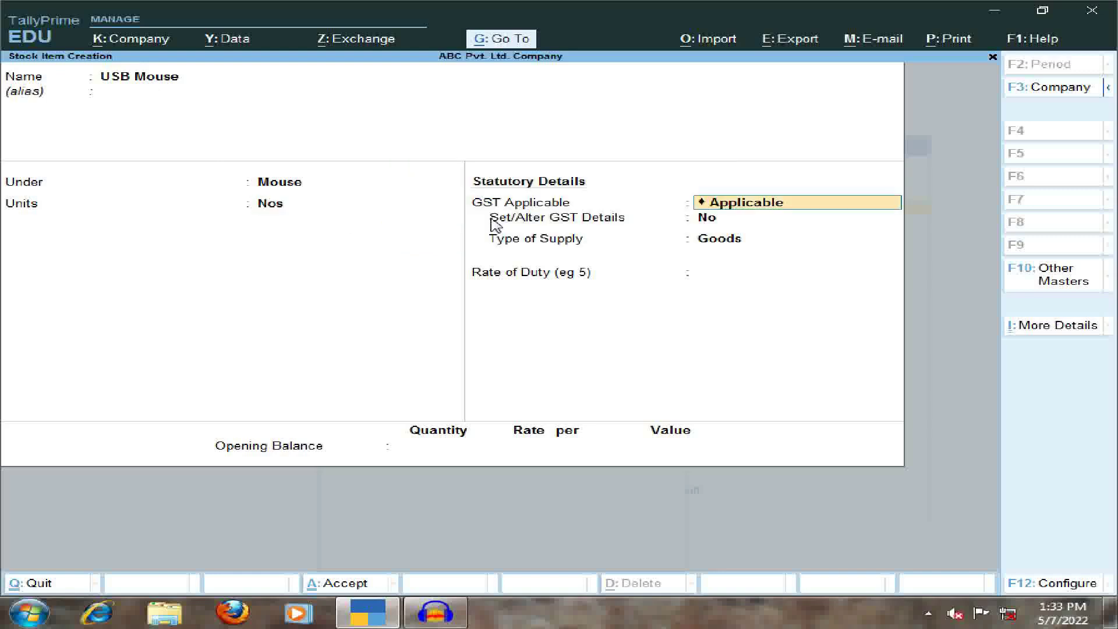
key(Return)
key(Return)
key(Return)
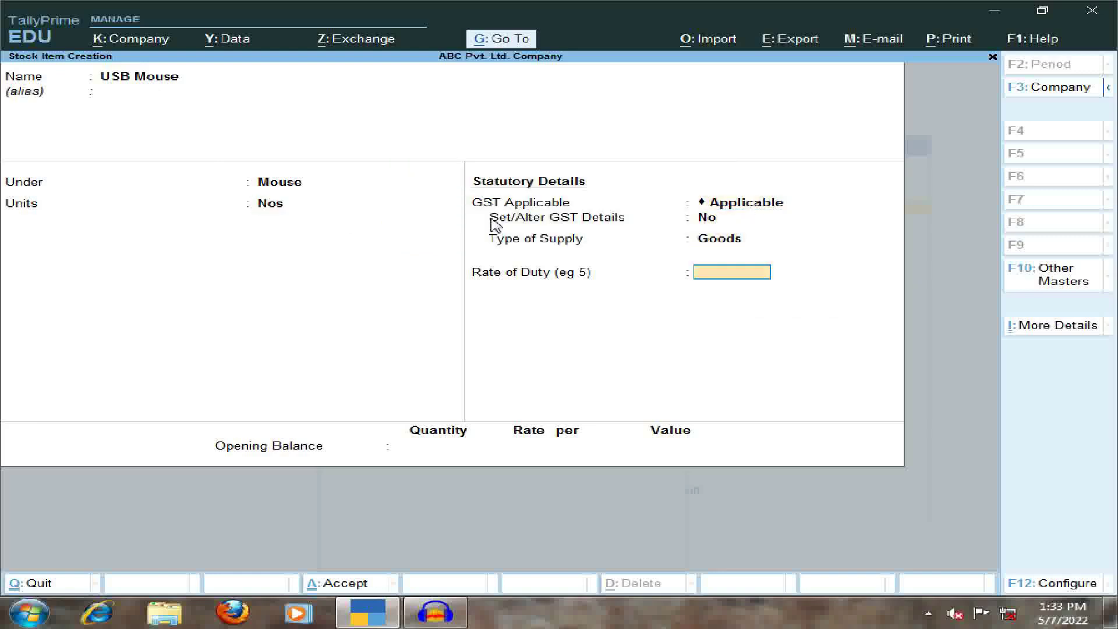
key(Return)
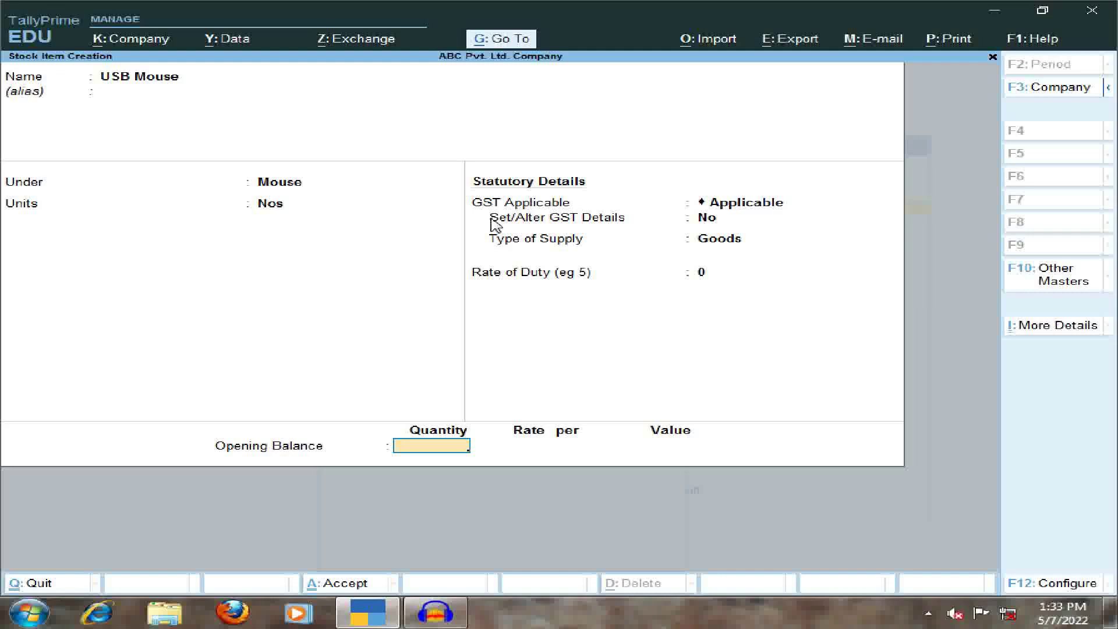
Enter an opening quantity of 250 Nos for USB Mouse and allocate it to the Vasai godown.
text(250)
key(Return)
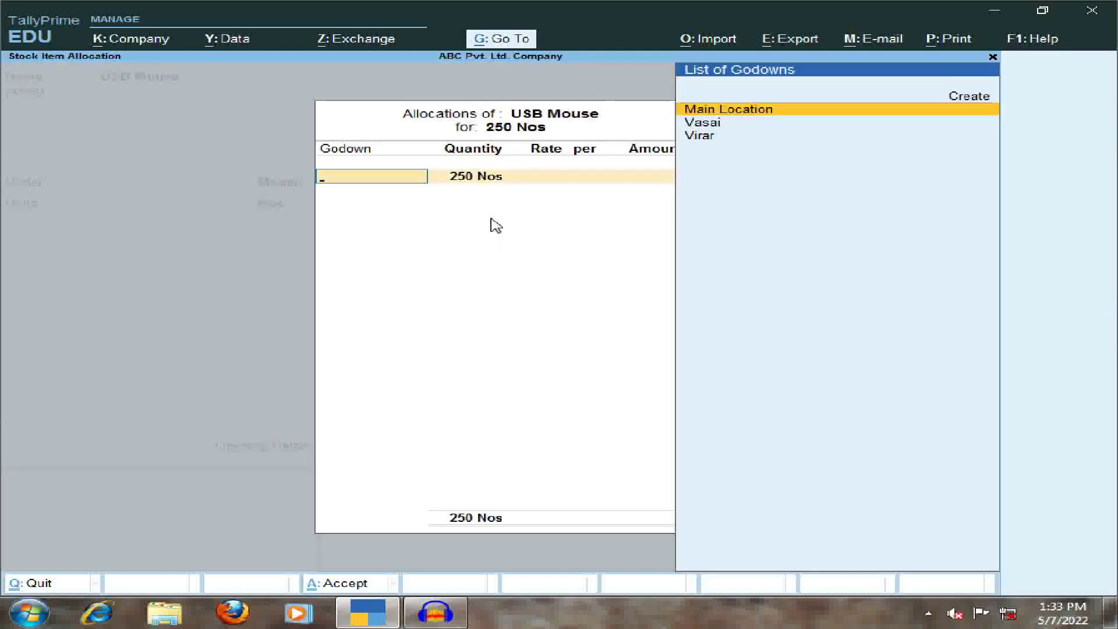
key(Down)
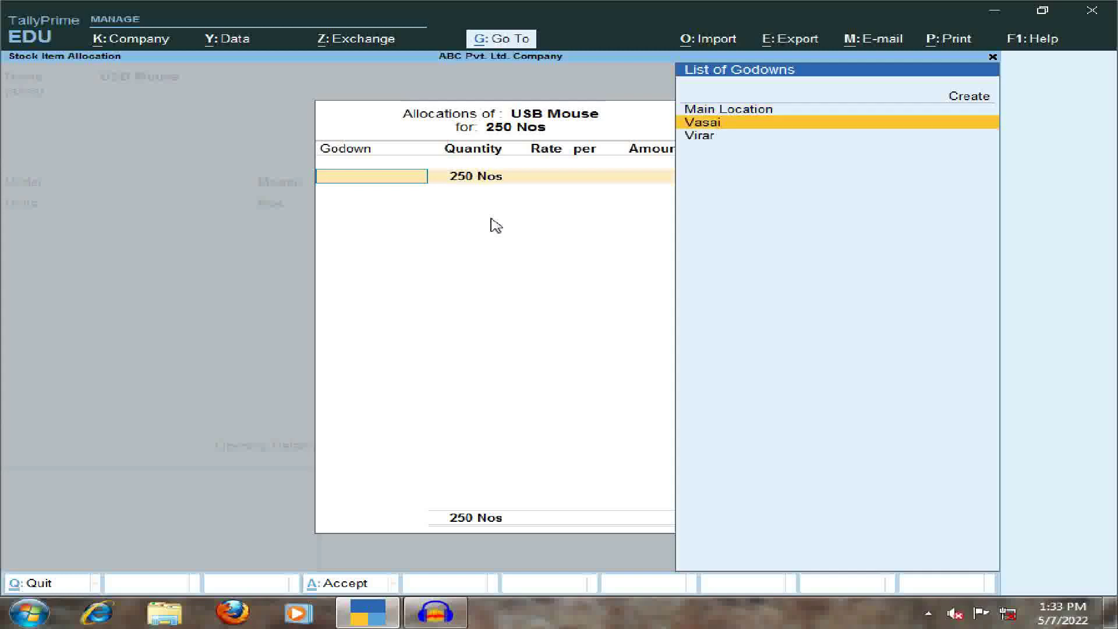
key(Up)
key(Down)
key(Down)
key(Up)
key(Up)
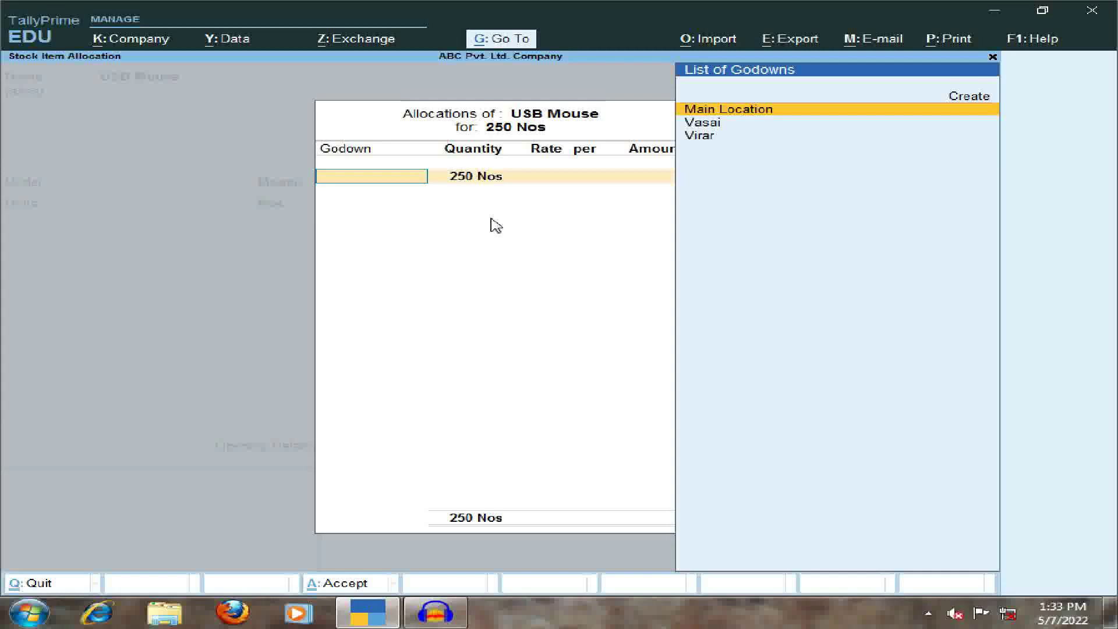
key(Down)
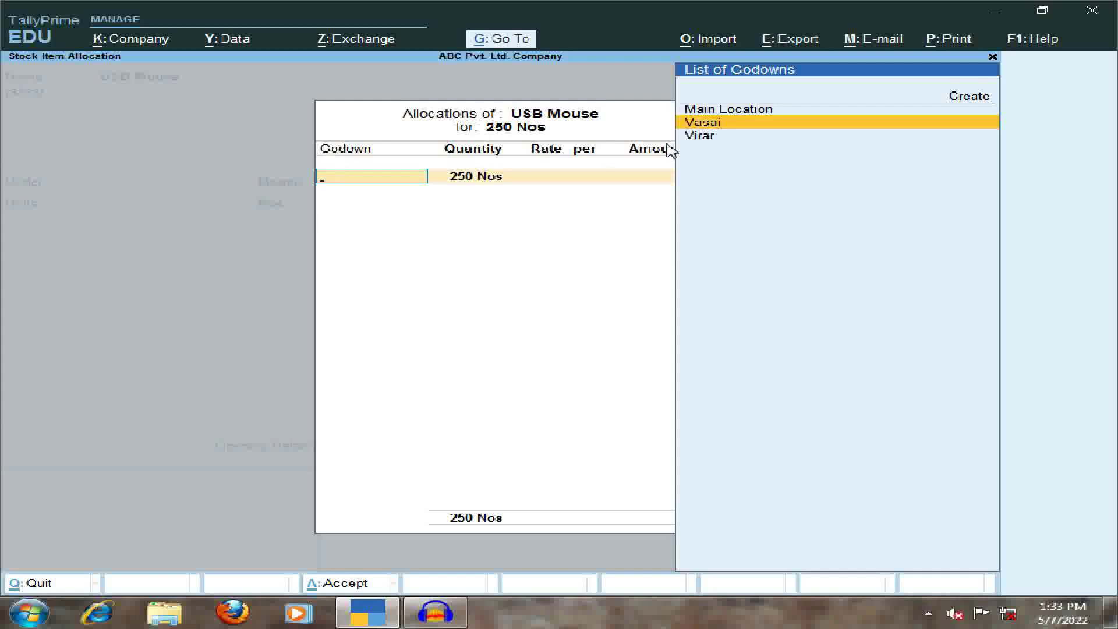
key(Return)
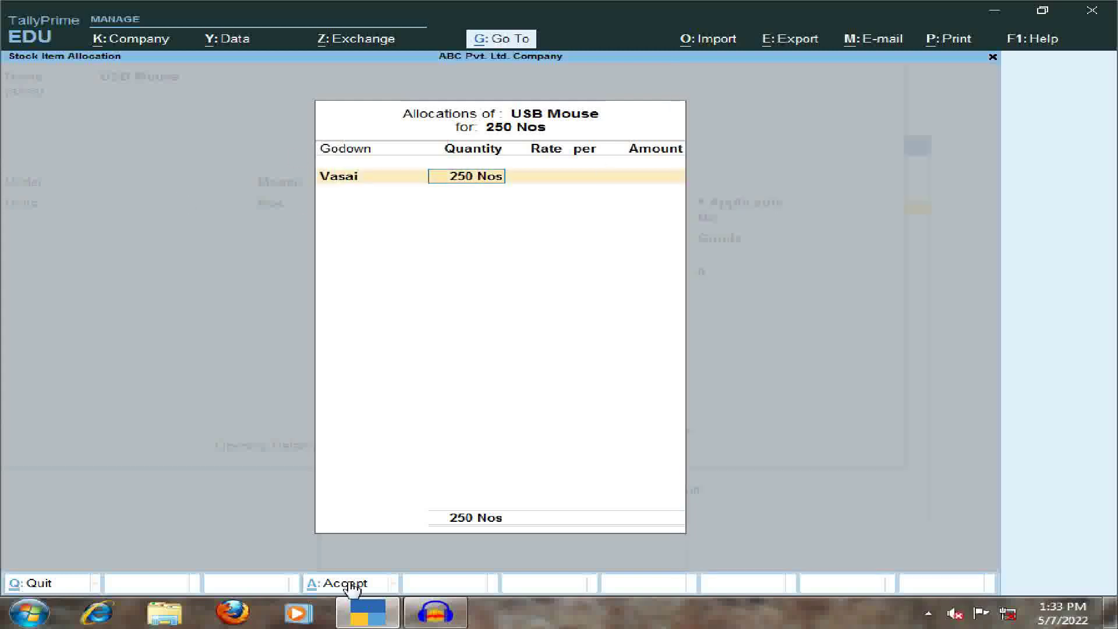
Set the opening stock rate to 150 per Nos, finish the allocation and save the USB Mouse item.
key(Return)
text(150)
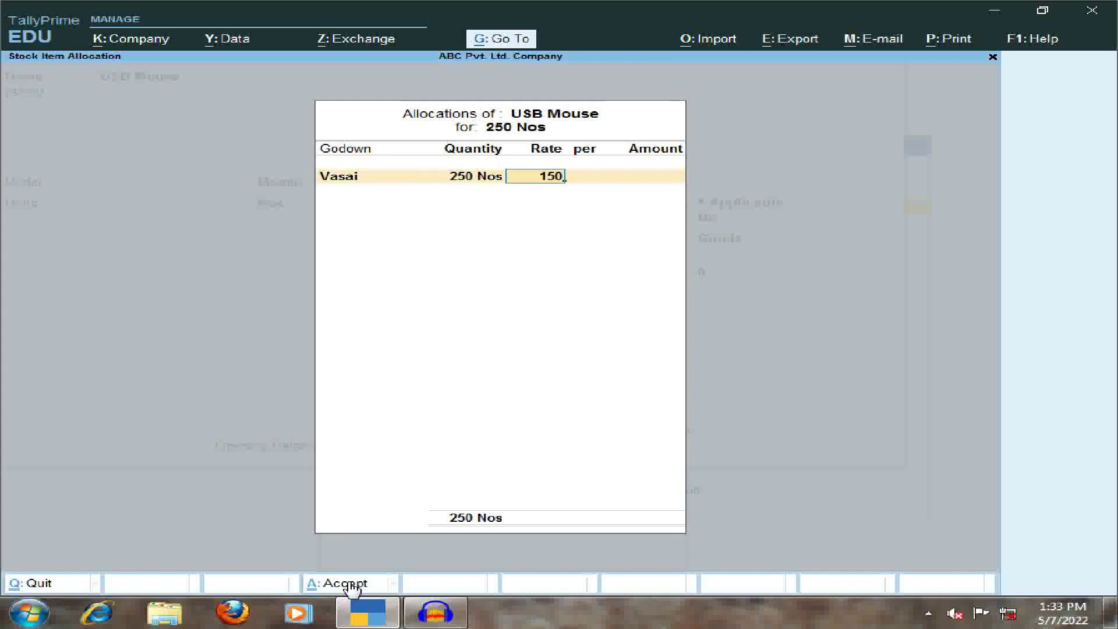
key(Return)
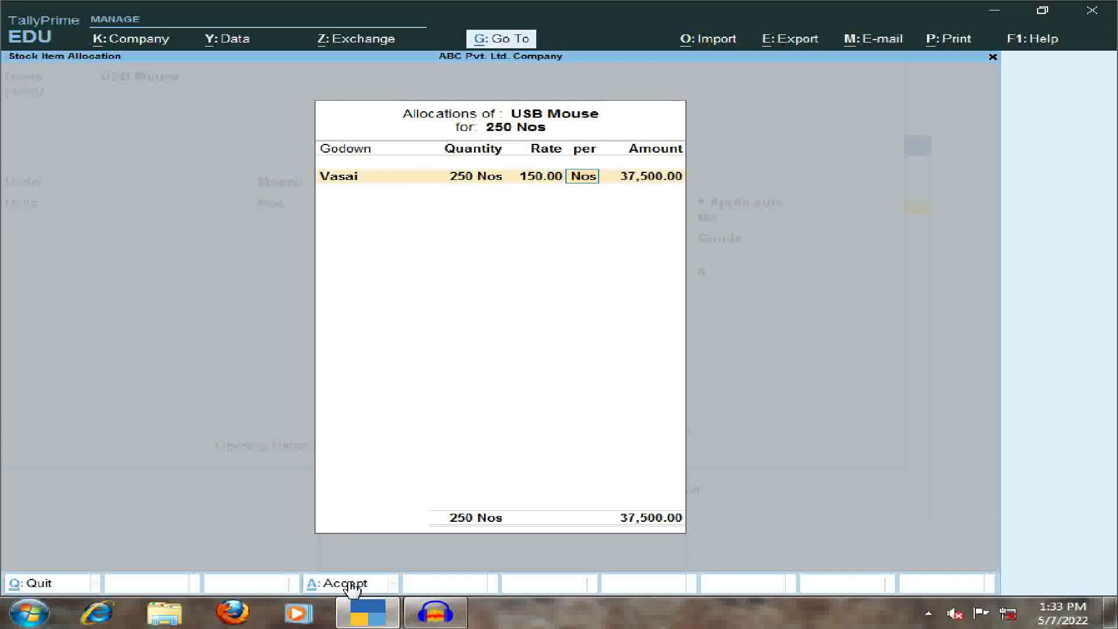
key(Return)
key(Return)
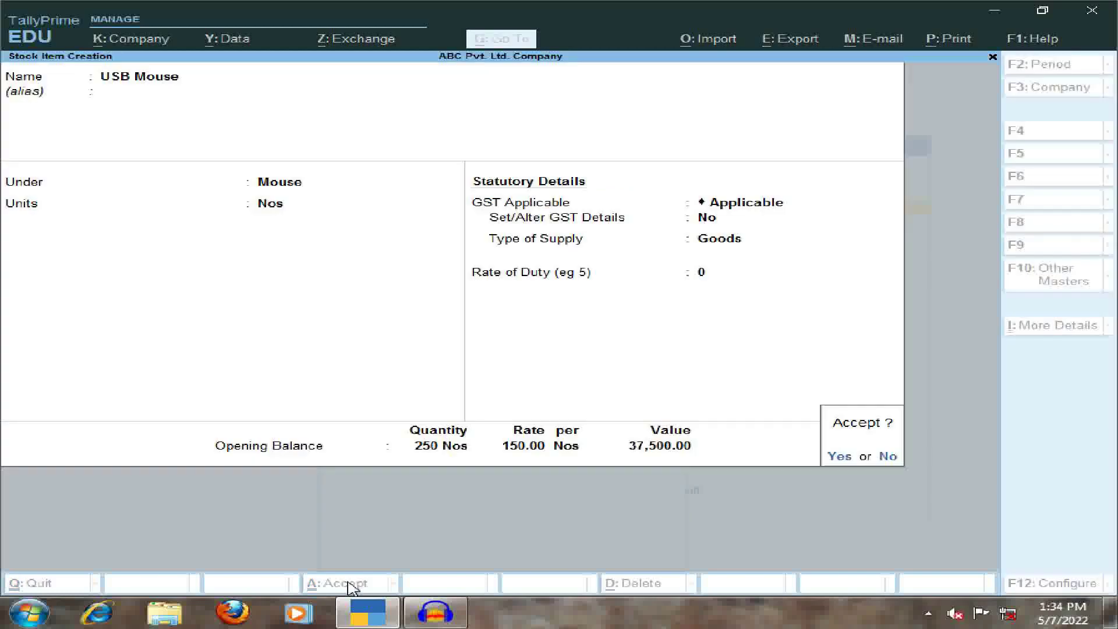
click(352, 587)
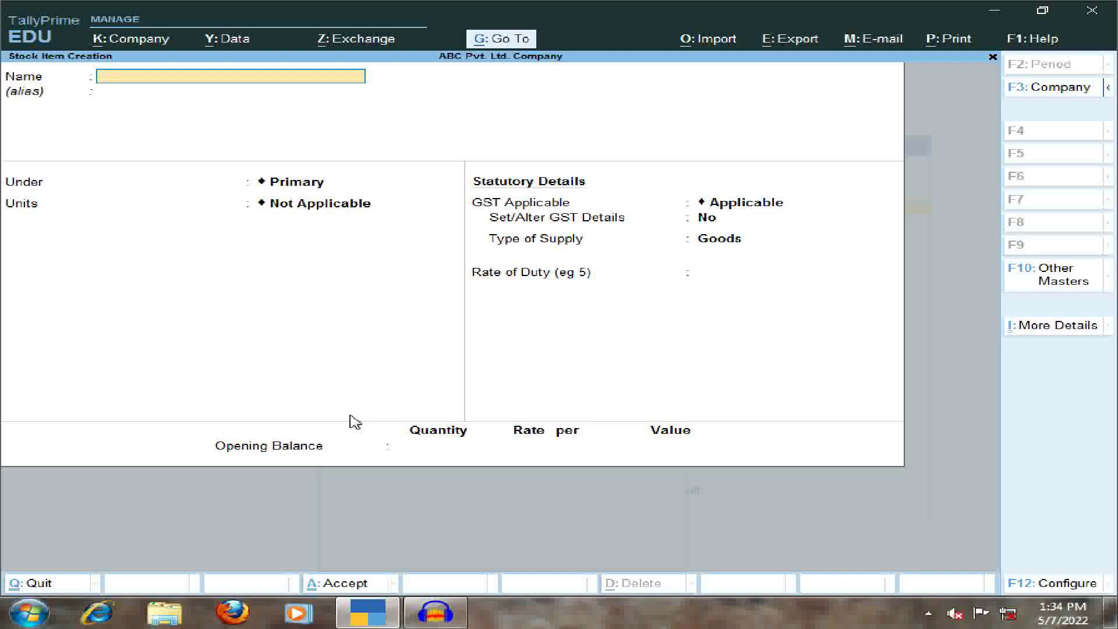
Start a stock item named Normal Keyboard, without an alias, under the Kayboard stock group.
text(Normal Keyboard)
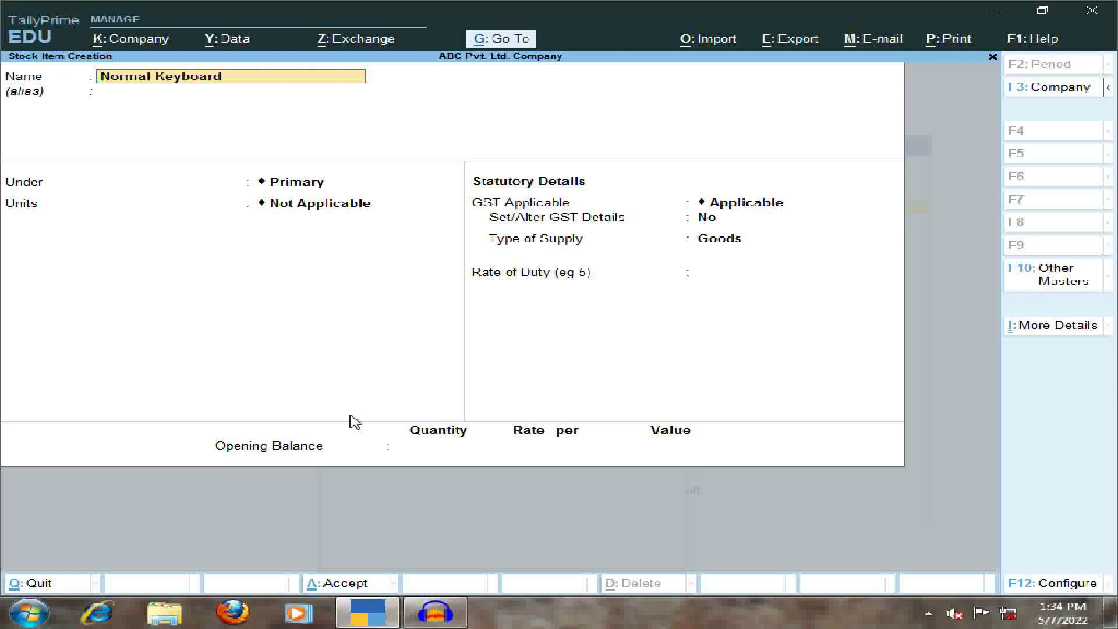
key(Return)
key(Return)
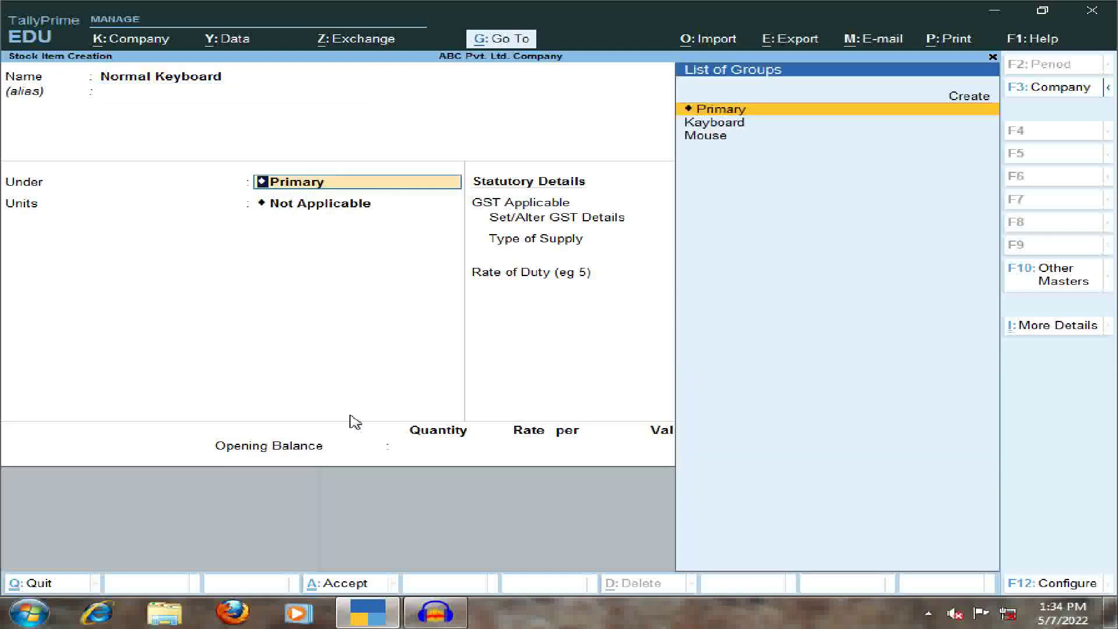
key(Down)
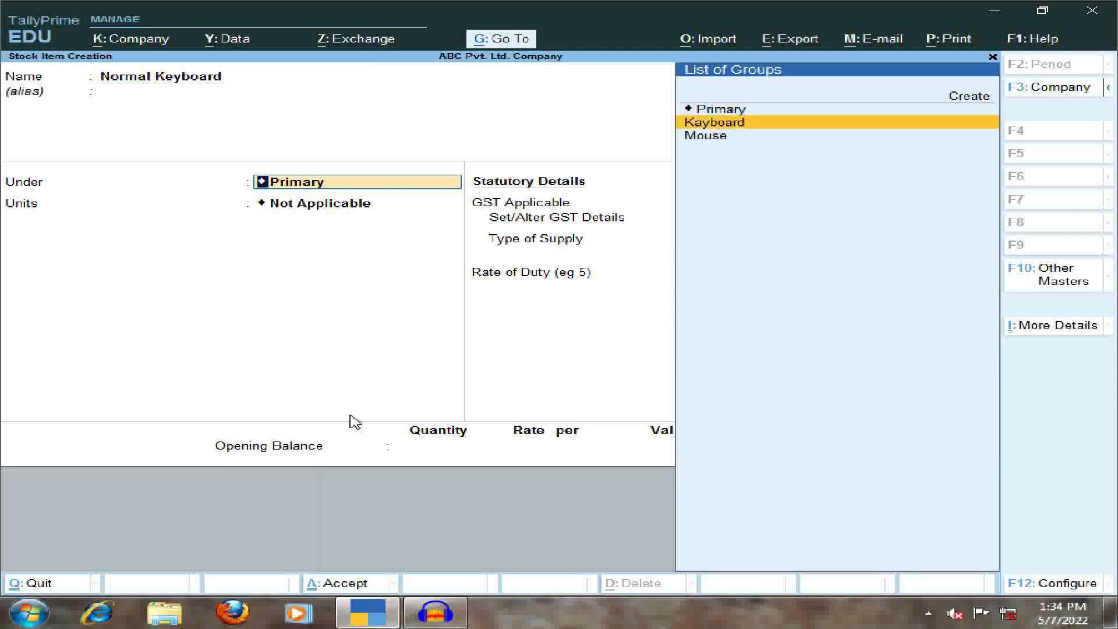
key(Return)
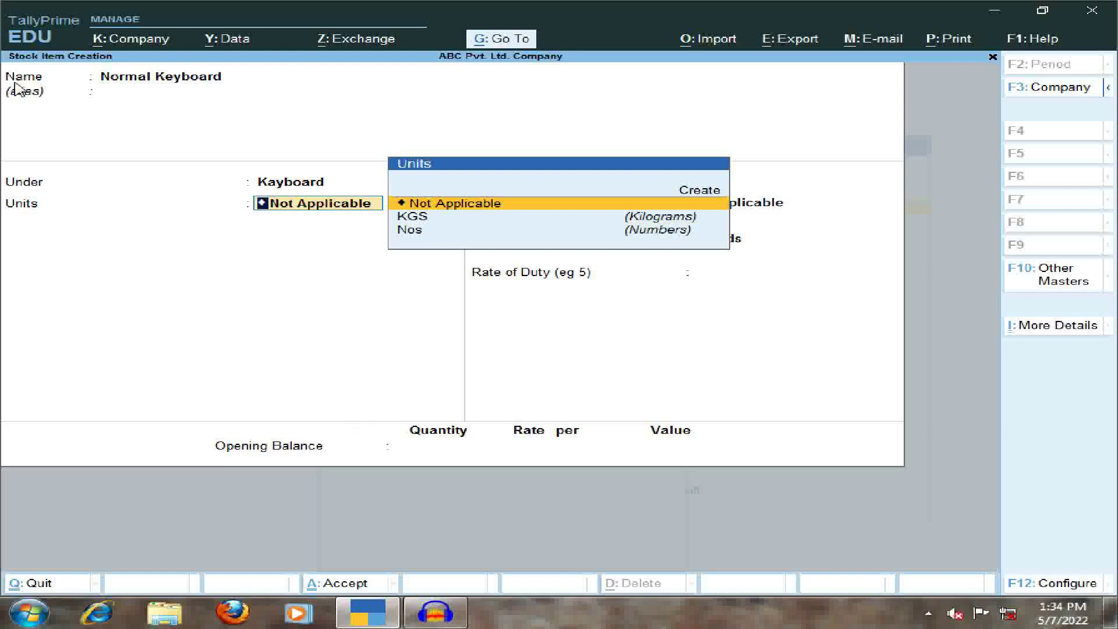
Set the keyboard item's unit to Nos, keeping GST Applicable, no GST details, supply type Goods and a duty rate of 0.
key(Down)
key(Down)
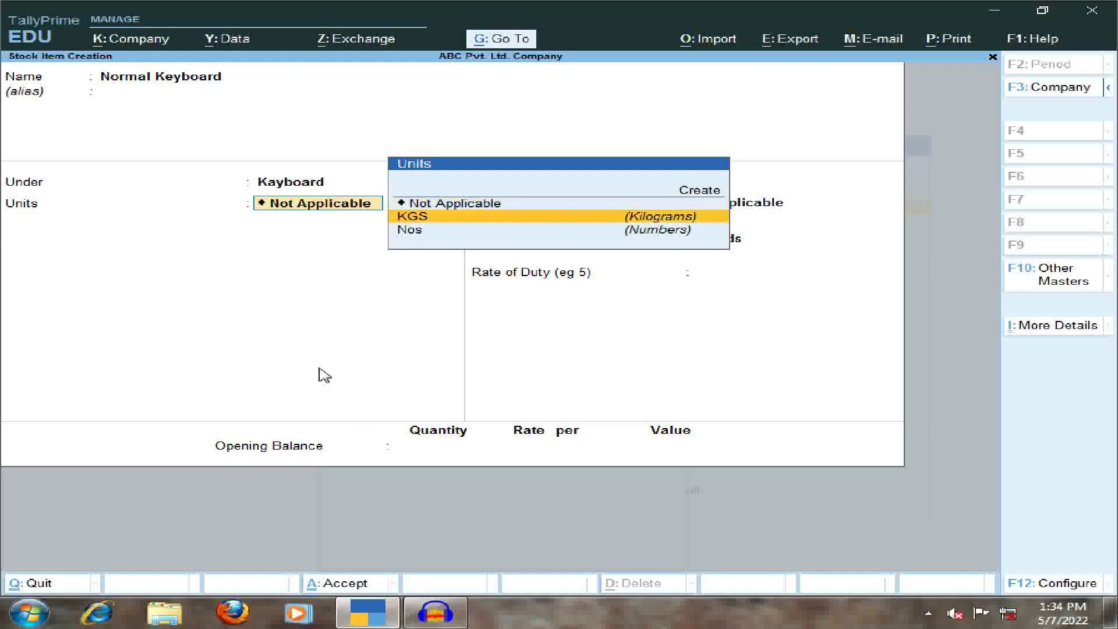
key(Return)
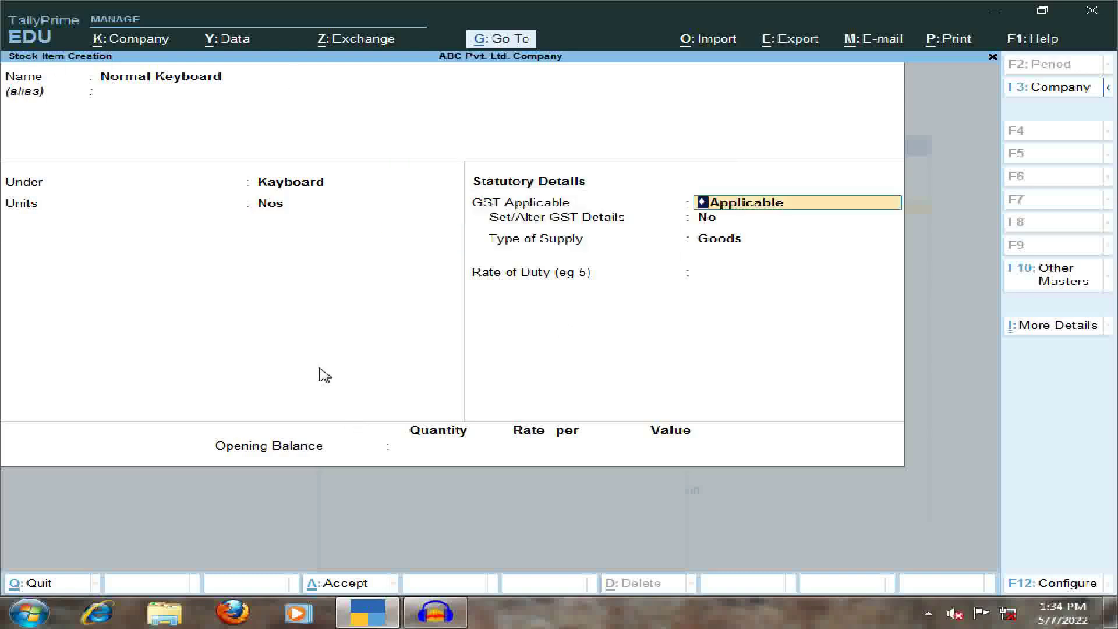
key(Return)
key(Return)
key(Return)
key(Return)
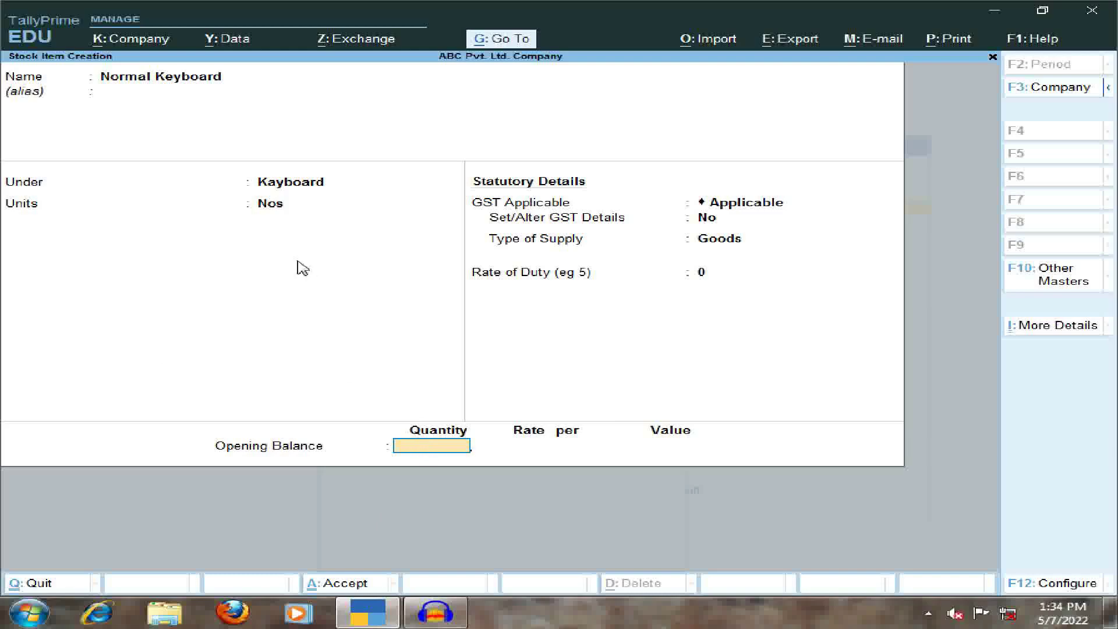
Enter an opening quantity of 200 Nos for Normal Keyboard and allocate it all to the Main Location godown.
text(200)
key(Return)
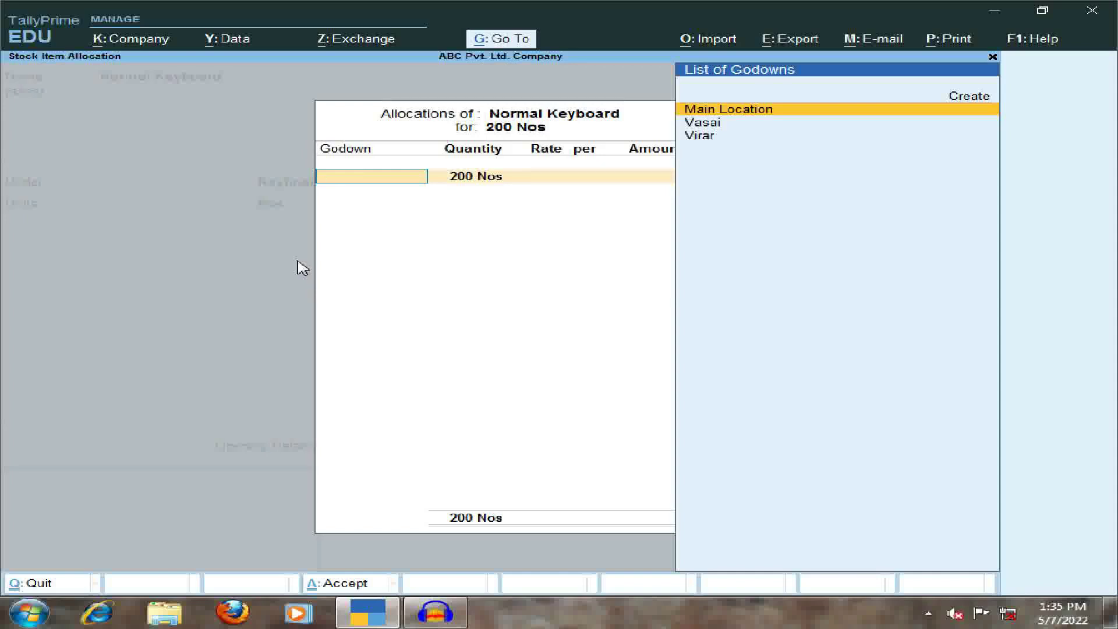
key(Return)
key(Return)
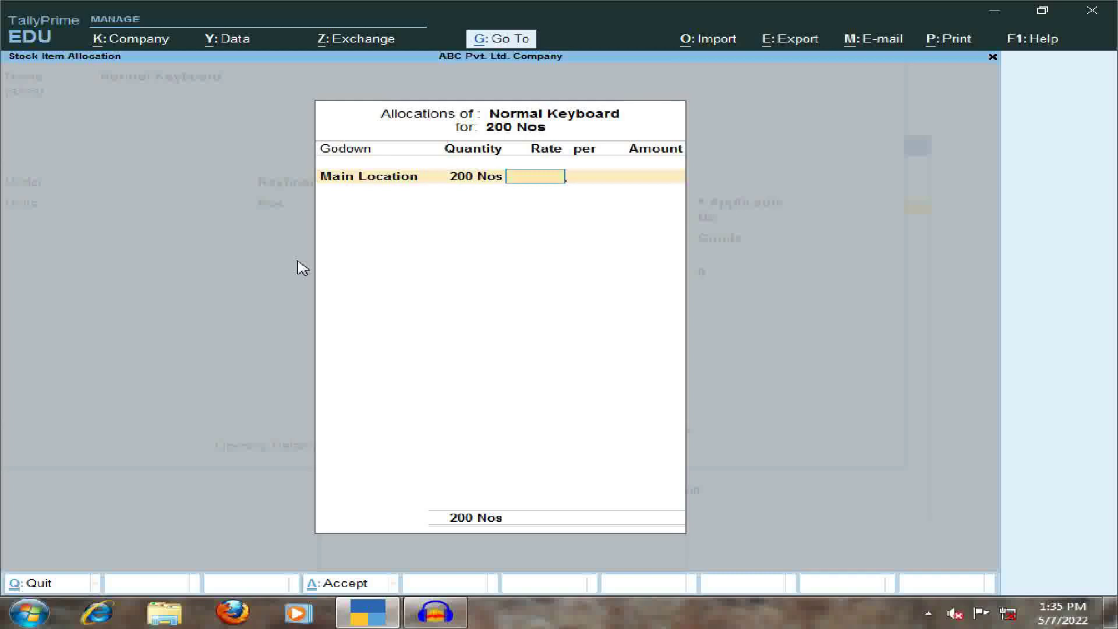
Set the opening stock rate to 450 per Nos, save the Normal Keyboard item and return to the Gateway of Tally.
text(450)
key(Return)
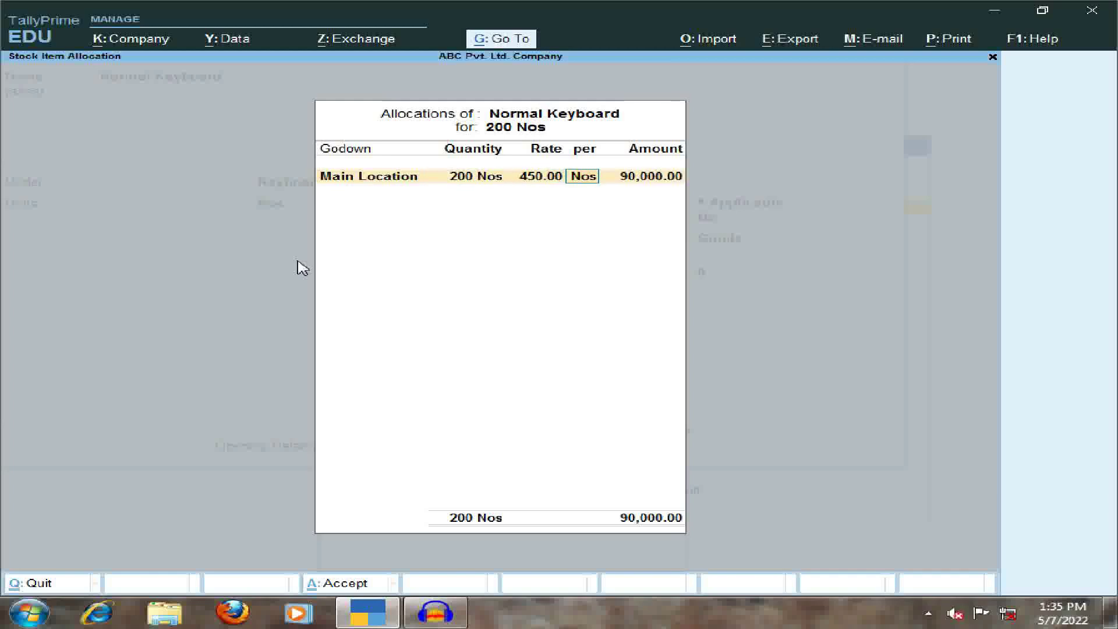
key(Return)
key(Return)
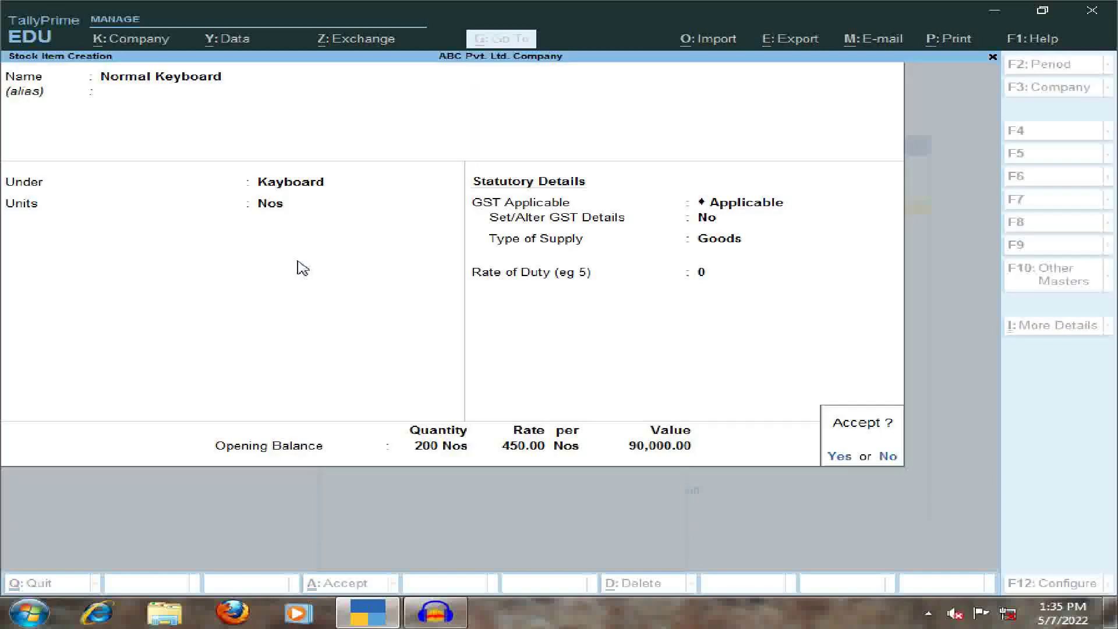
key(Return)
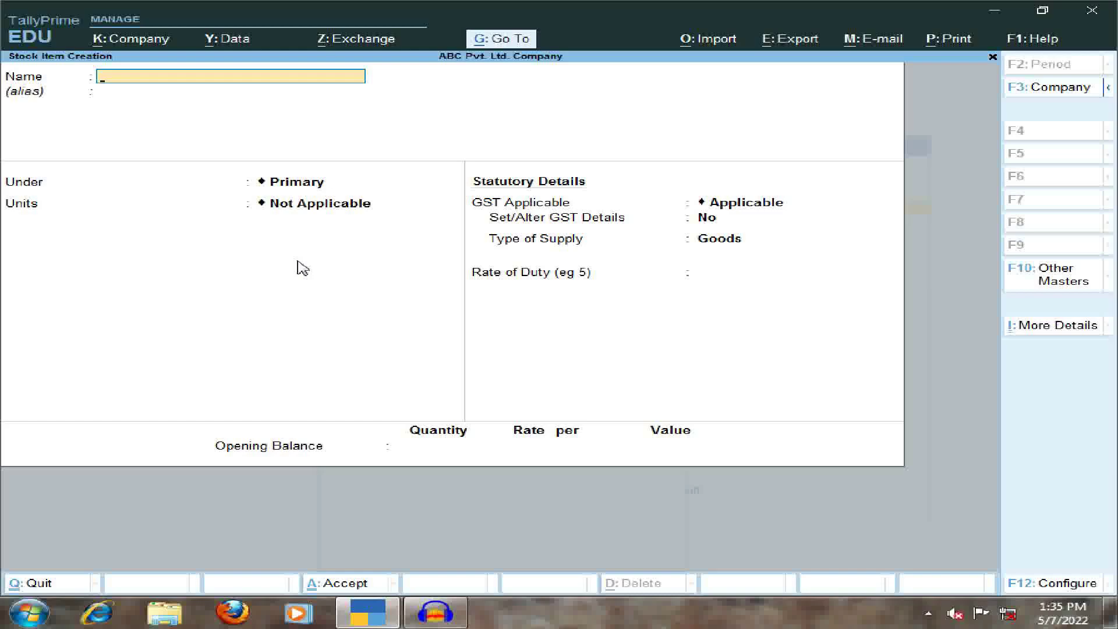
key(Escape)
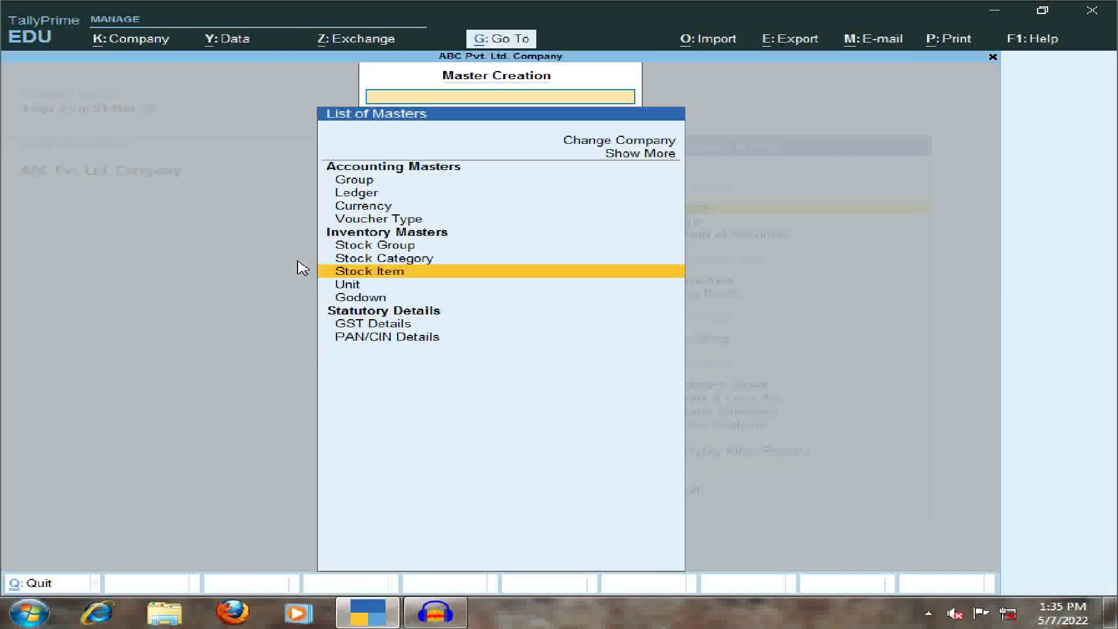
key(Escape)
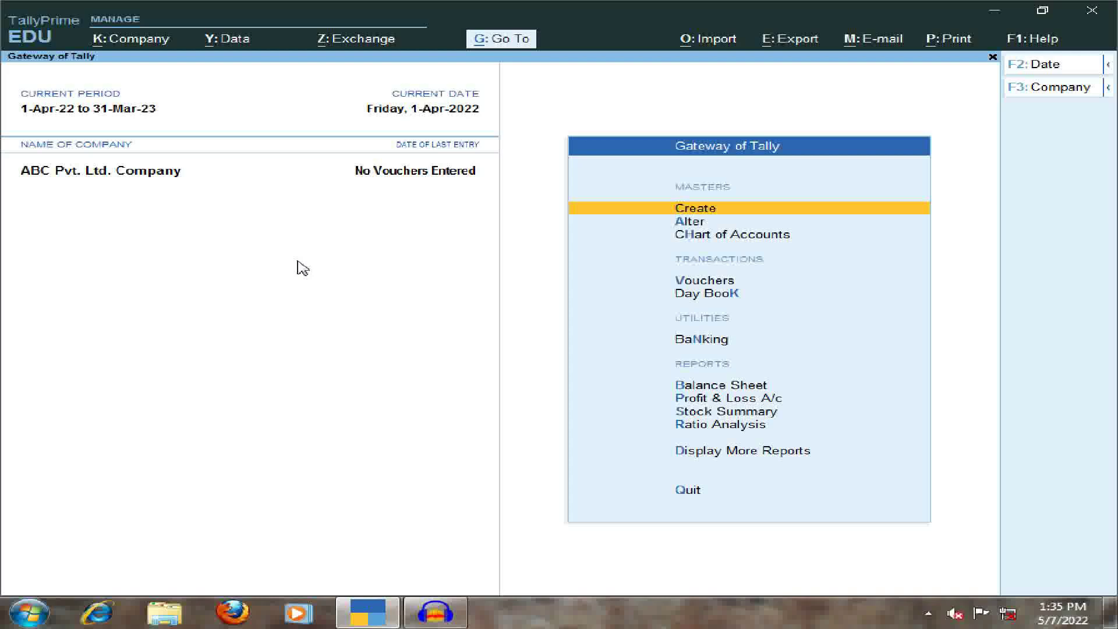